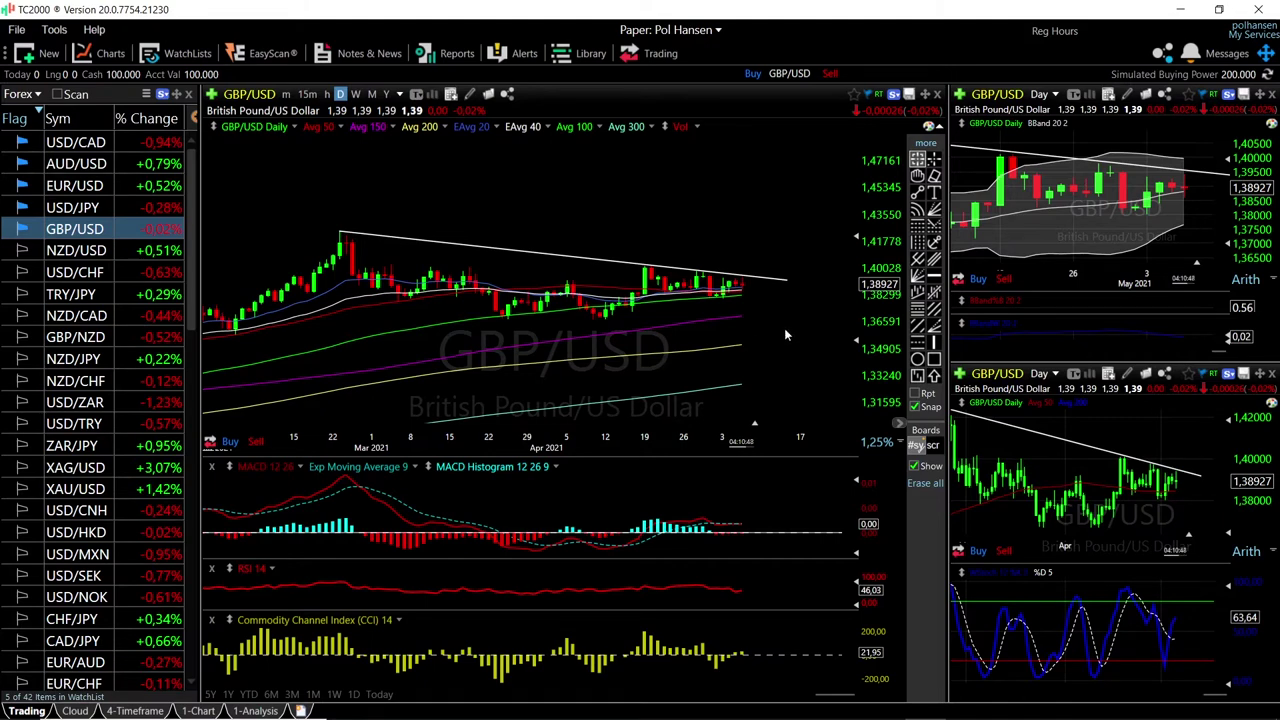
# Zoom the GBP/USD daily chart in on the April–May candles against the descending trendline.
pyautogui.scroll(4, 781, 342)
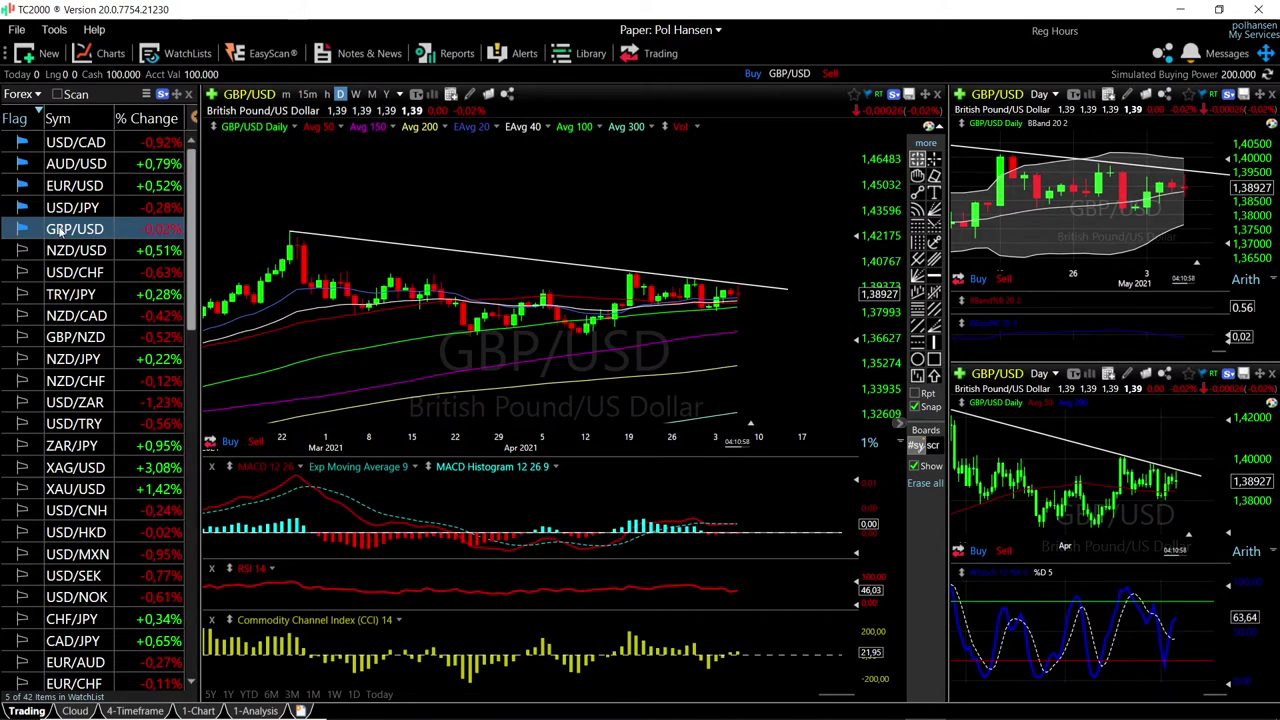
pyautogui.scroll(4, 785, 317)
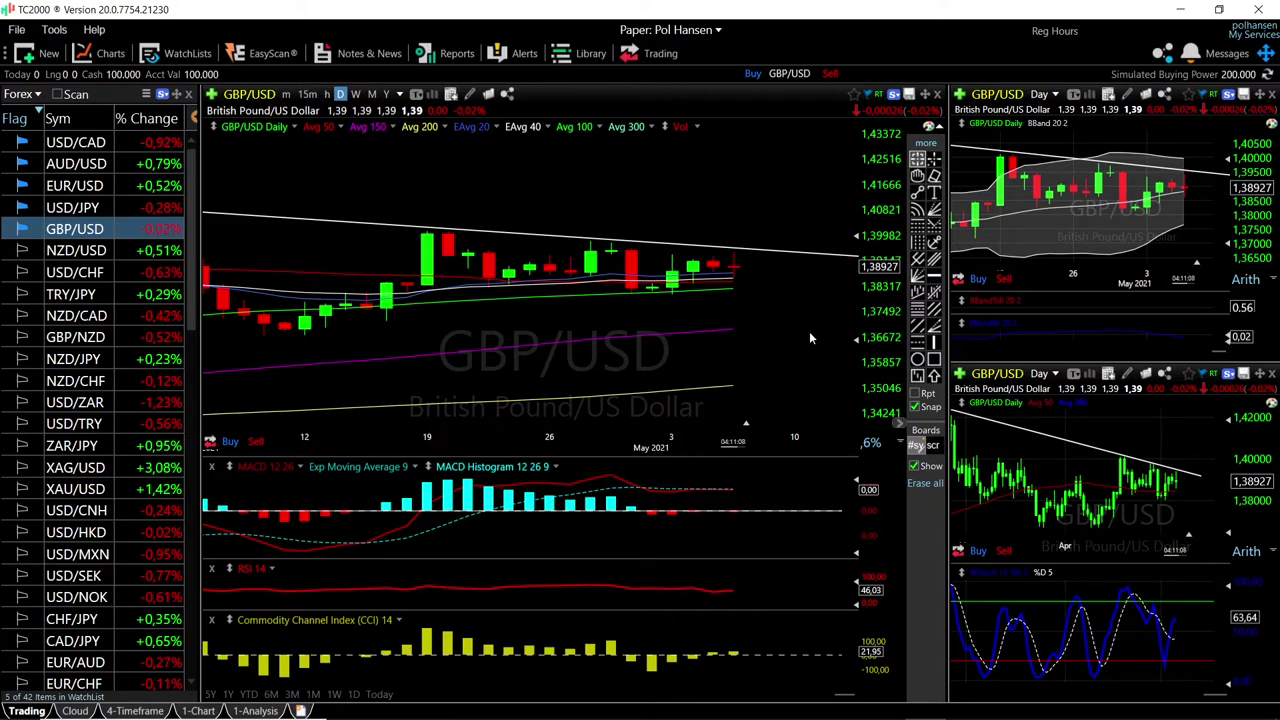
# Inspect GBP/USD candle values, zoom back out to February–May, and select the descending trendline.
pyautogui.click(735, 284)
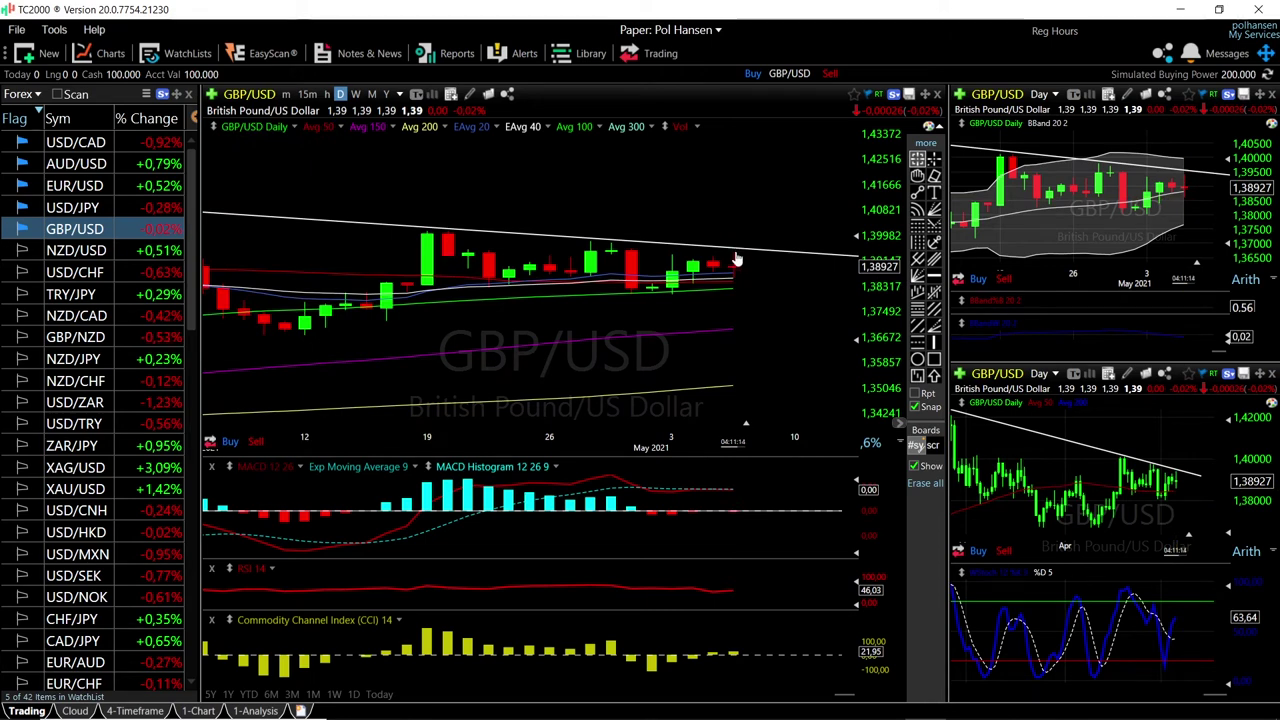
pyautogui.scroll(-5, 798, 344)
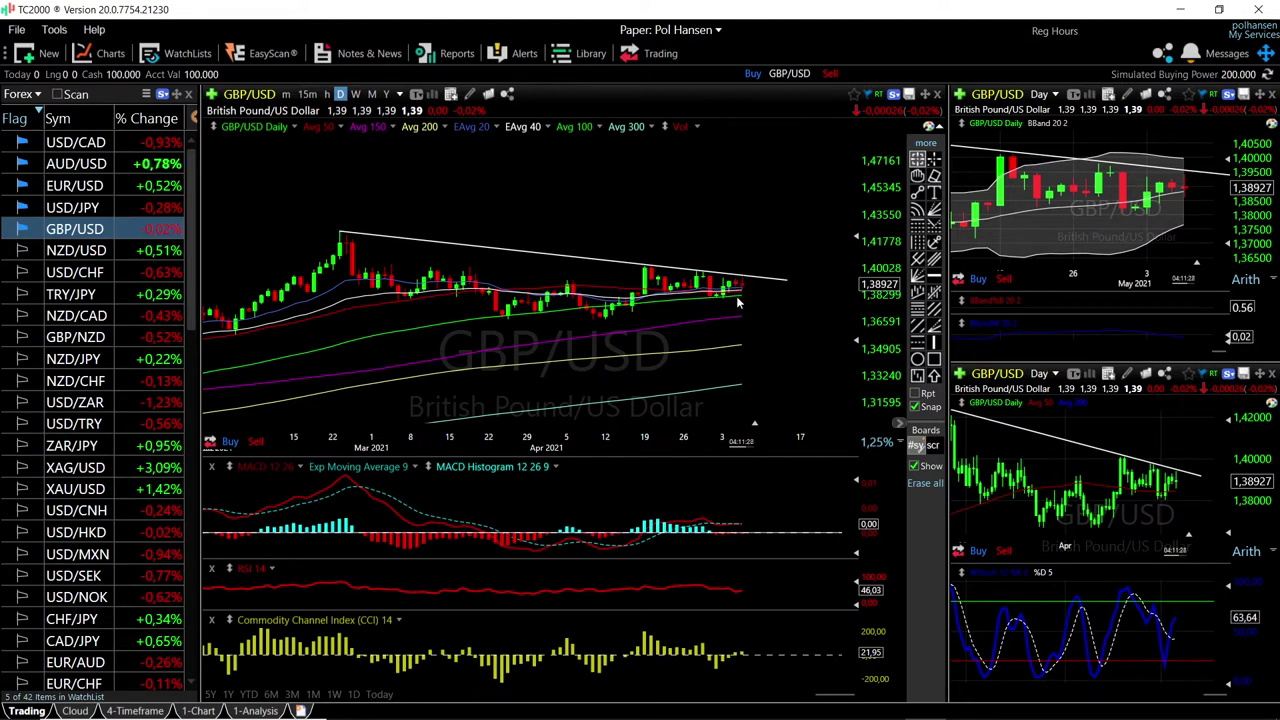
pyautogui.scroll(4, 785, 320)
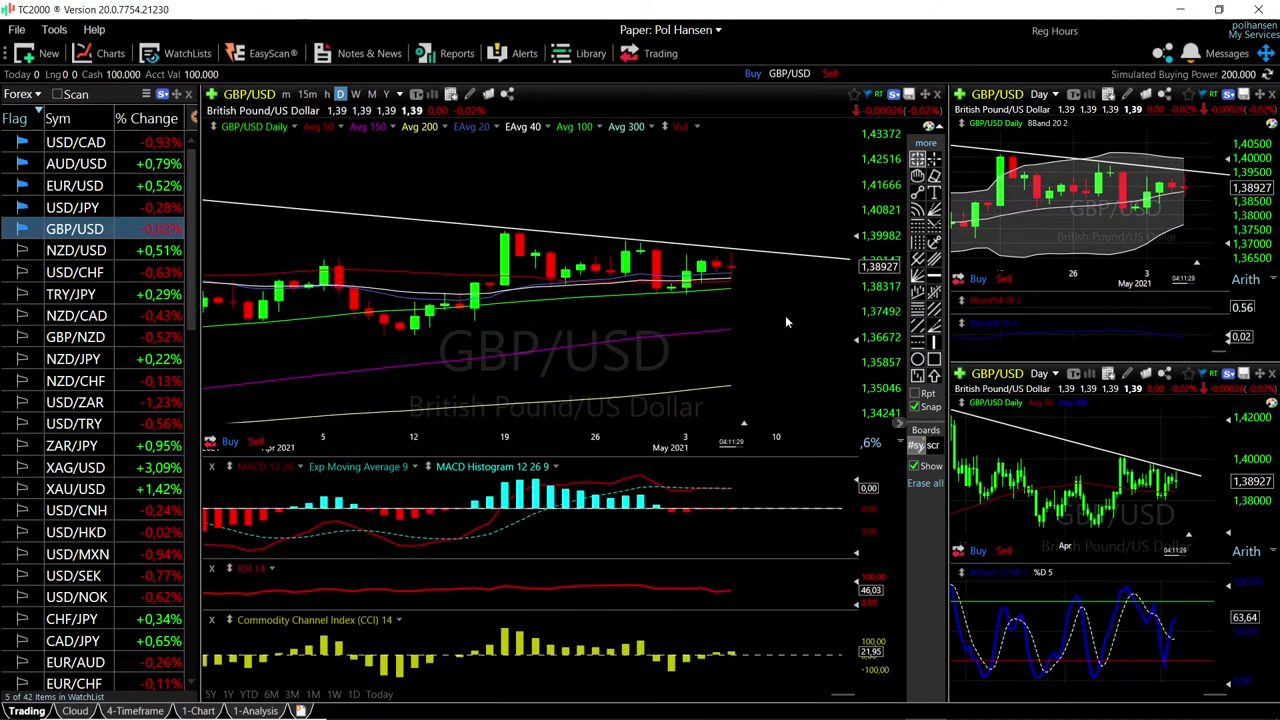
pyautogui.scroll(-5, 784, 313)
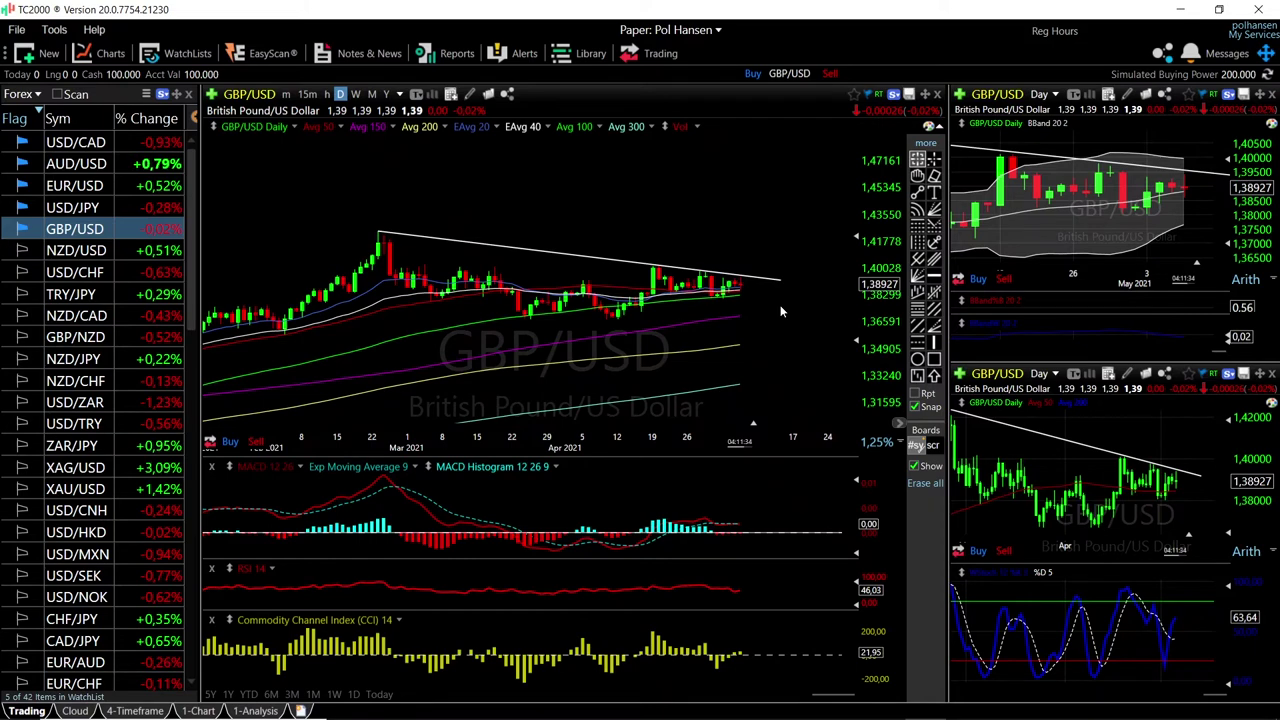
pyautogui.scroll(5, 772, 295)
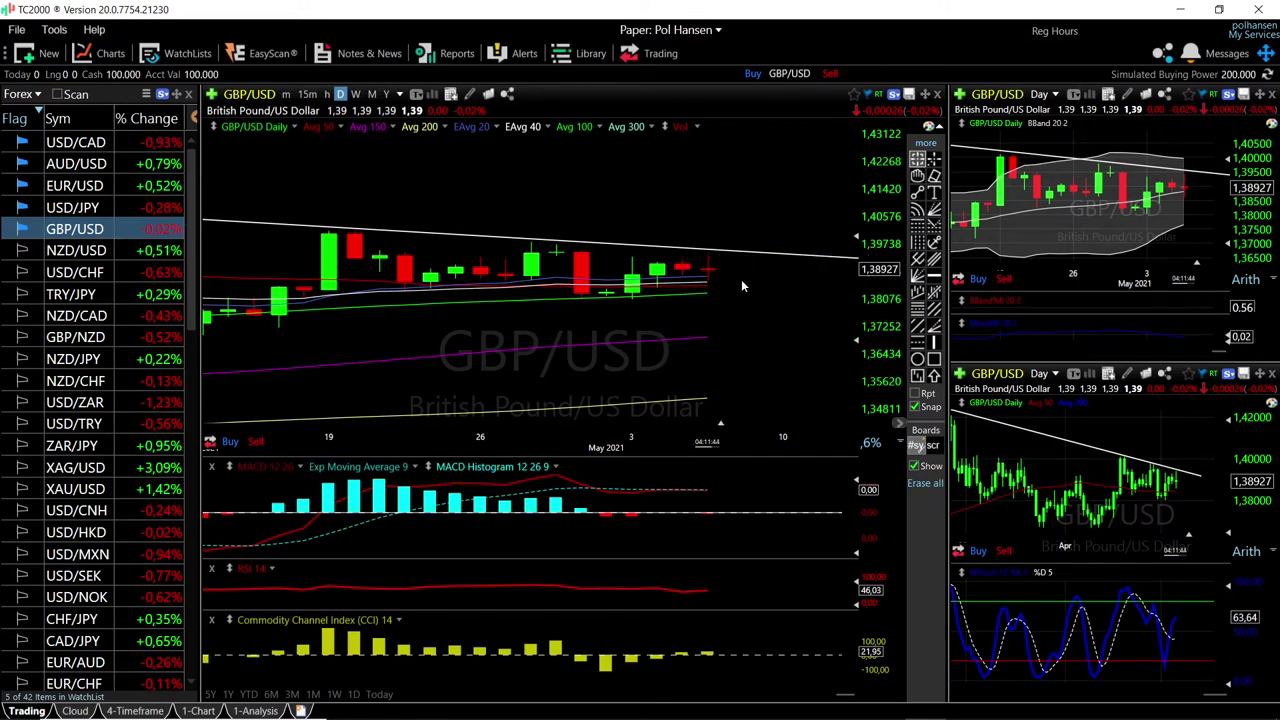
pyautogui.scroll(-2, 741, 279)
pyautogui.scroll(-2, 740, 288)
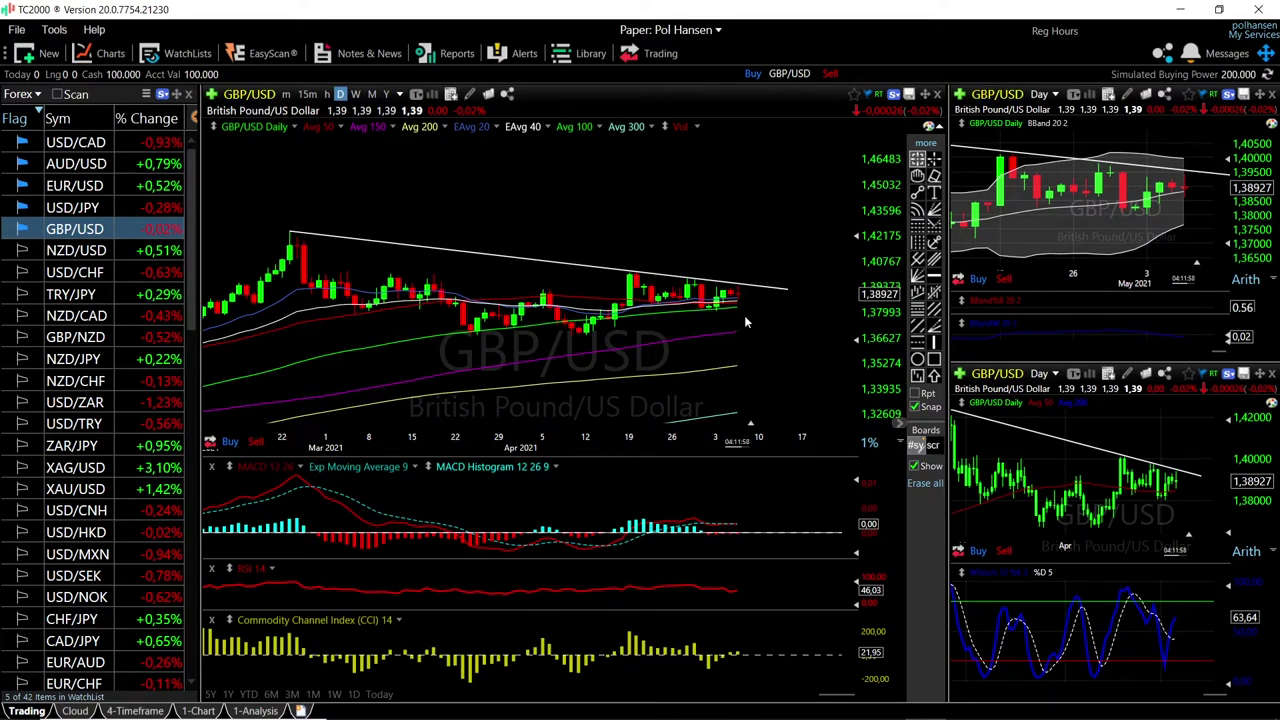
pyautogui.click(744, 286)
pyautogui.click(737, 333)
# Switch all charts to USD/JPY and zoom in and out on its recent candles.
pyautogui.click(74, 208)
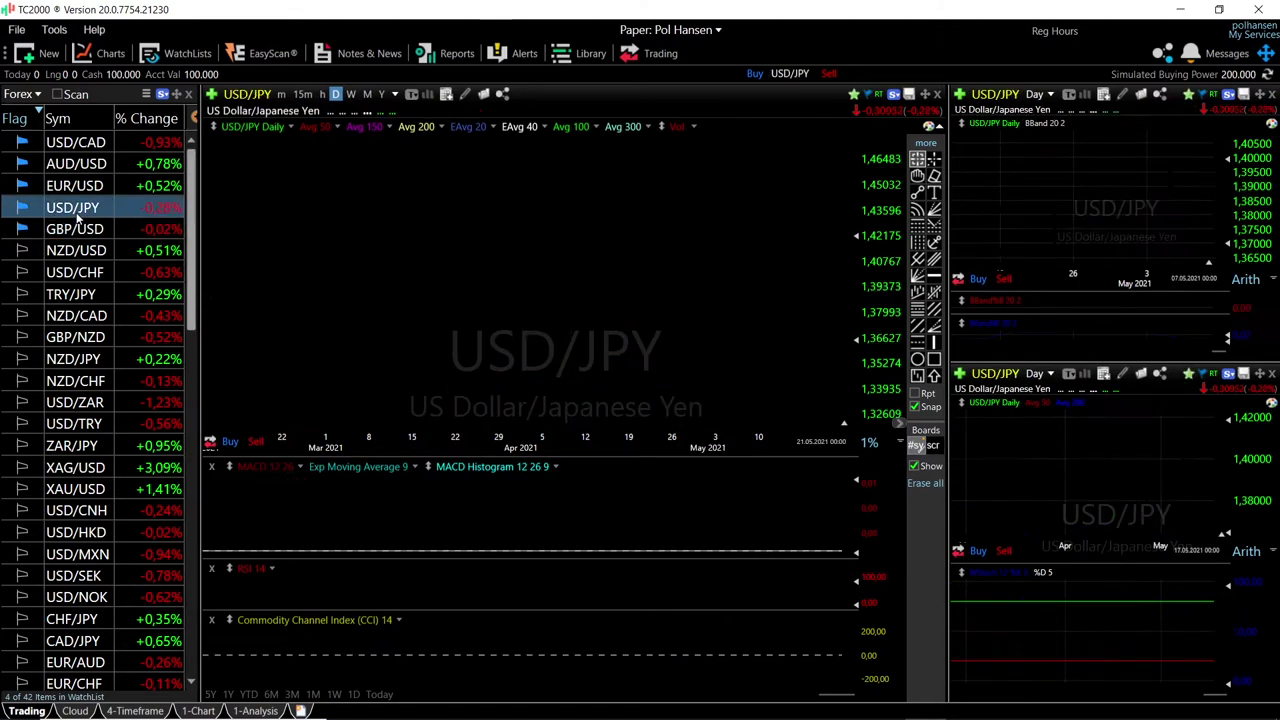
pyautogui.scroll(5, 768, 326)
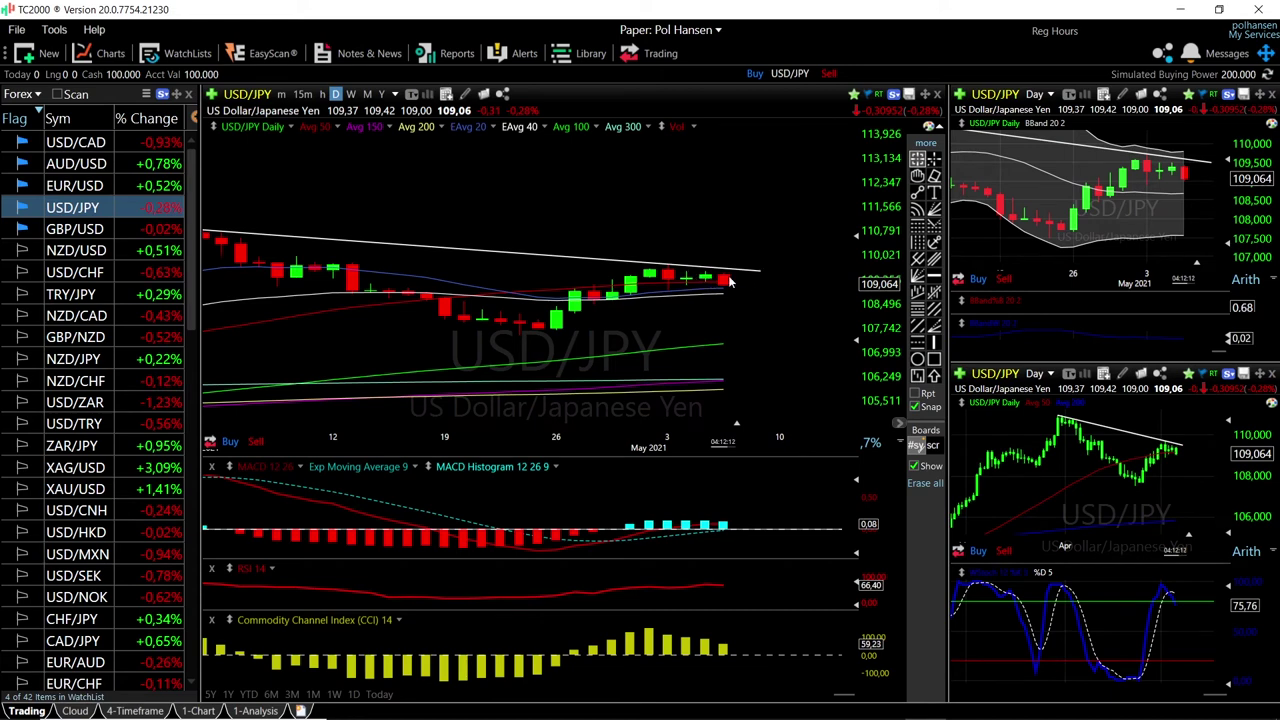
pyautogui.scroll(-2, 728, 310)
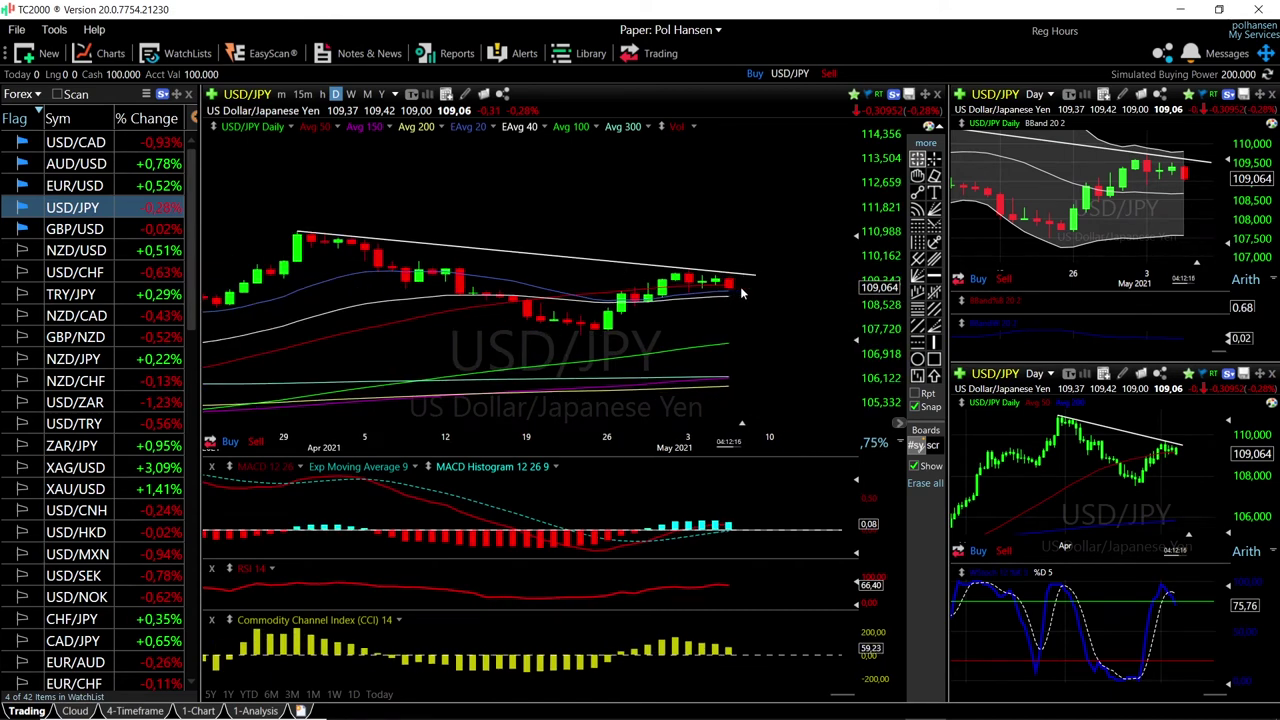
pyautogui.scroll(4, 731, 291)
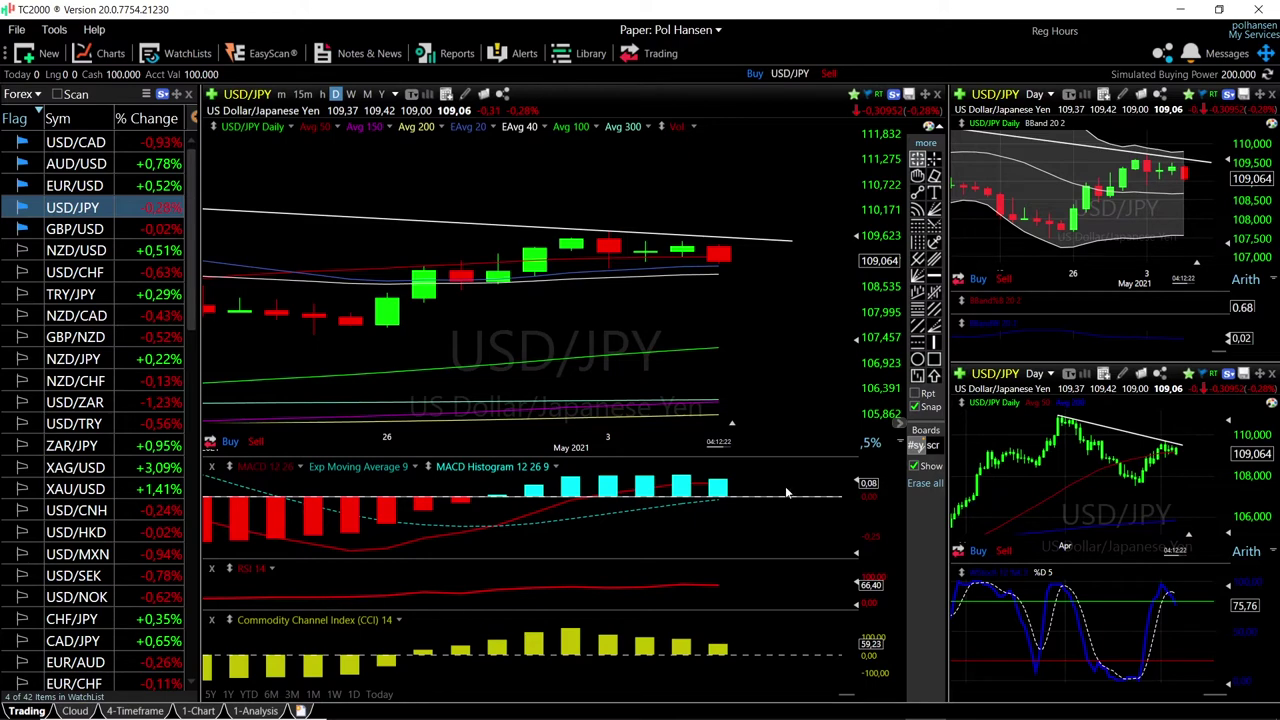
pyautogui.scroll(-3, 767, 403)
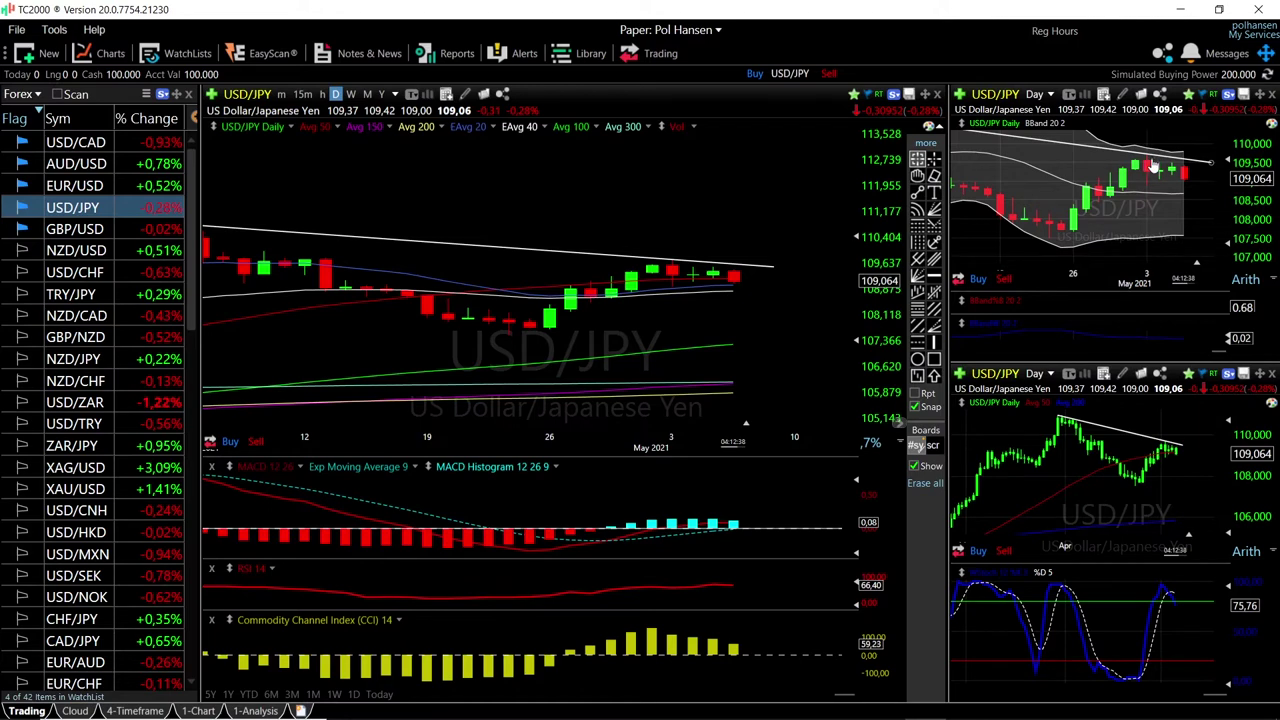
# Zoom out to late March on USD/JPY and inspect a March candle's price and indicators.
pyautogui.moveTo(1184, 193)
pyautogui.scroll(-3, 792, 275)
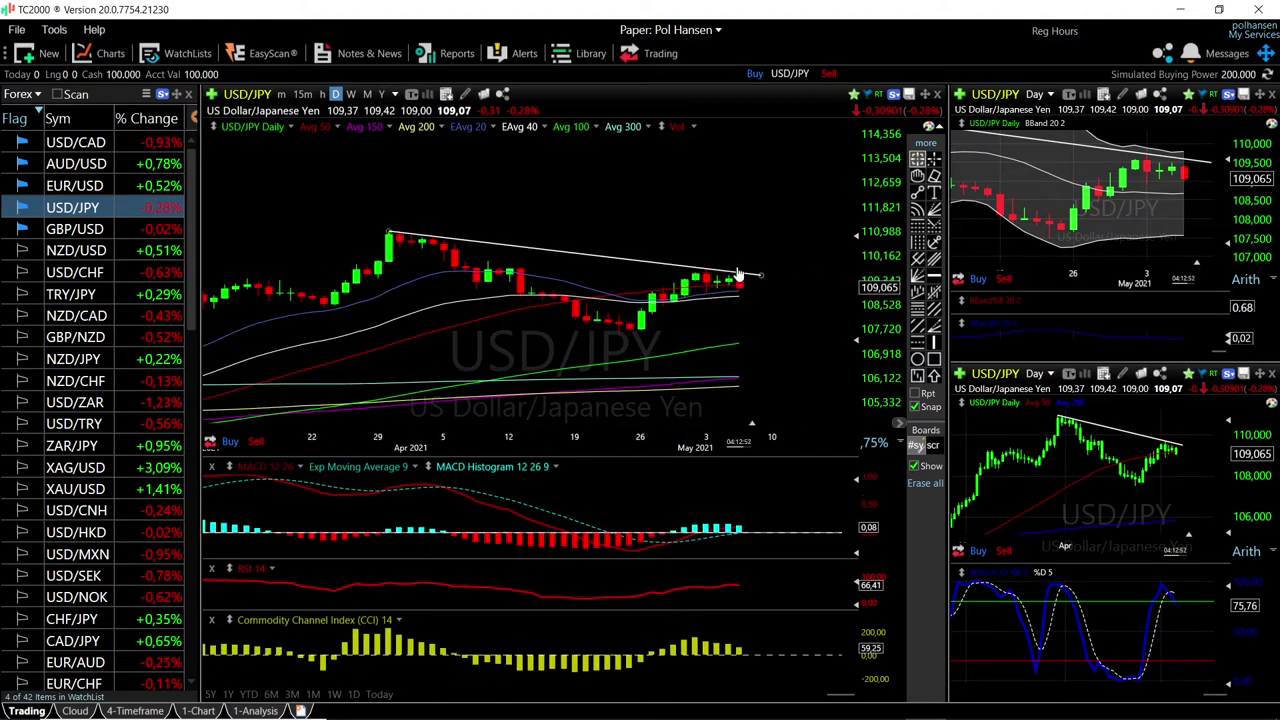
pyautogui.click(345, 234)
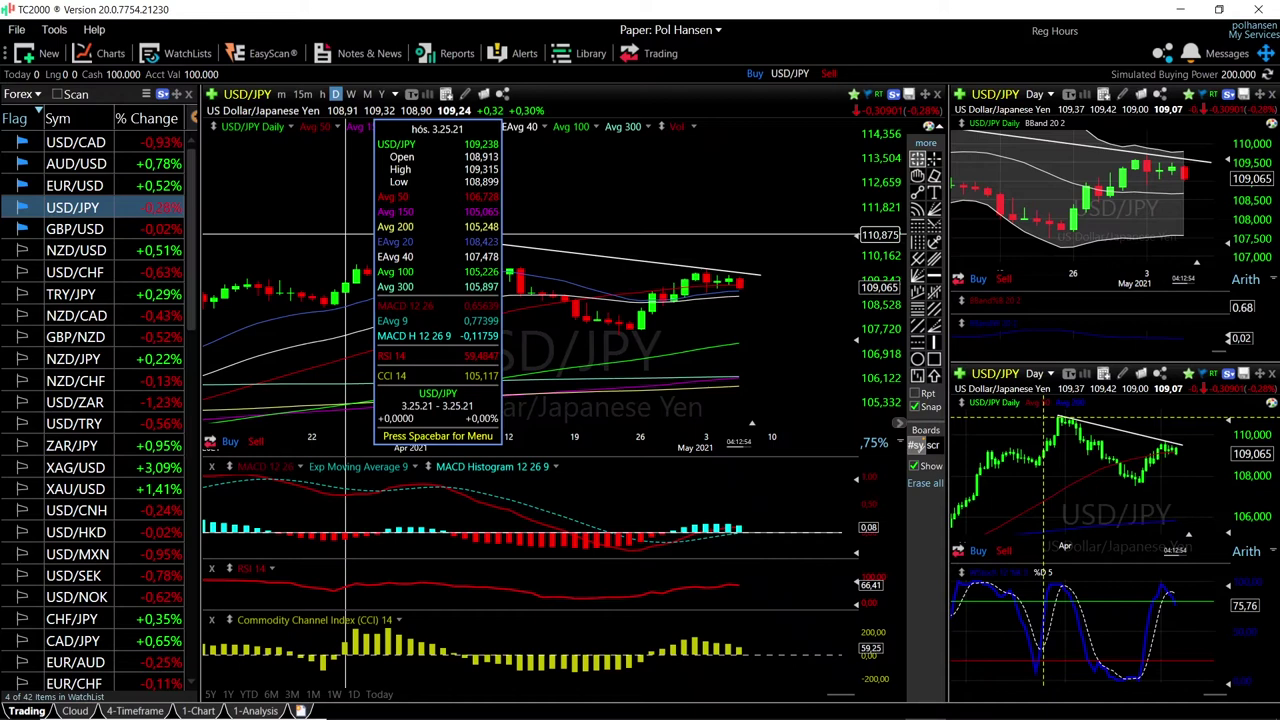
pyautogui.click(346, 231)
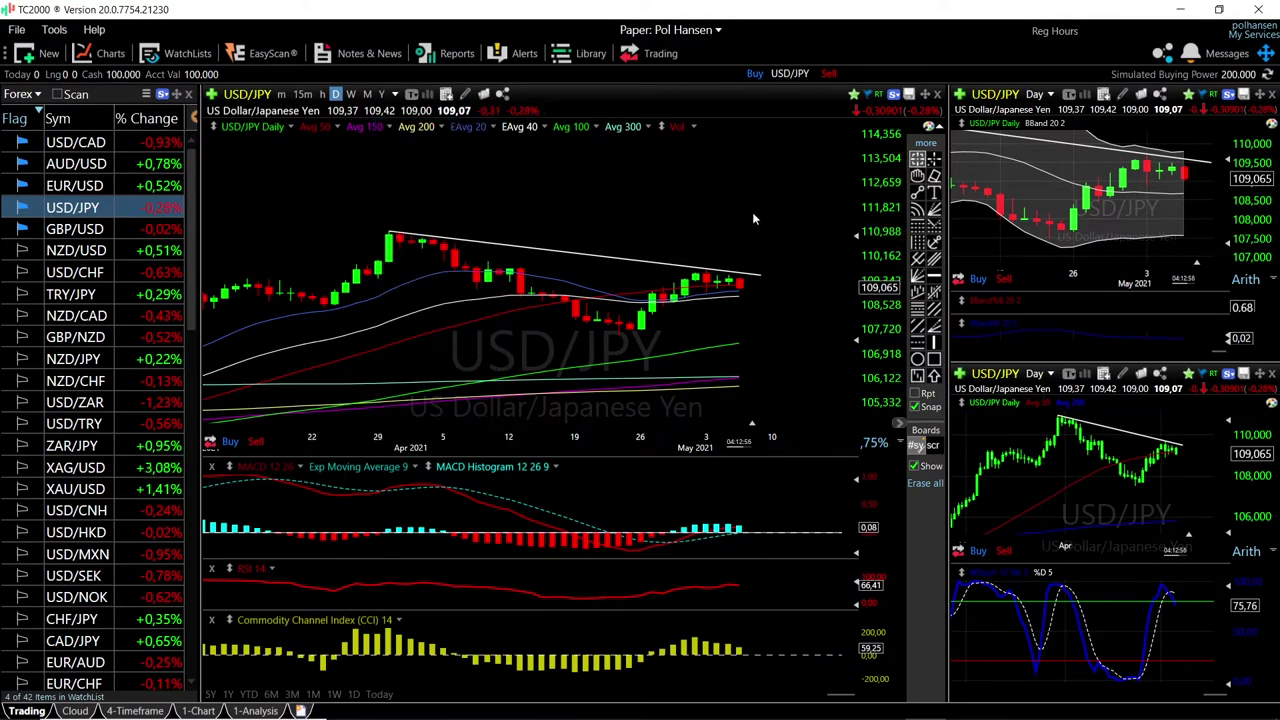
pyautogui.press('Up')
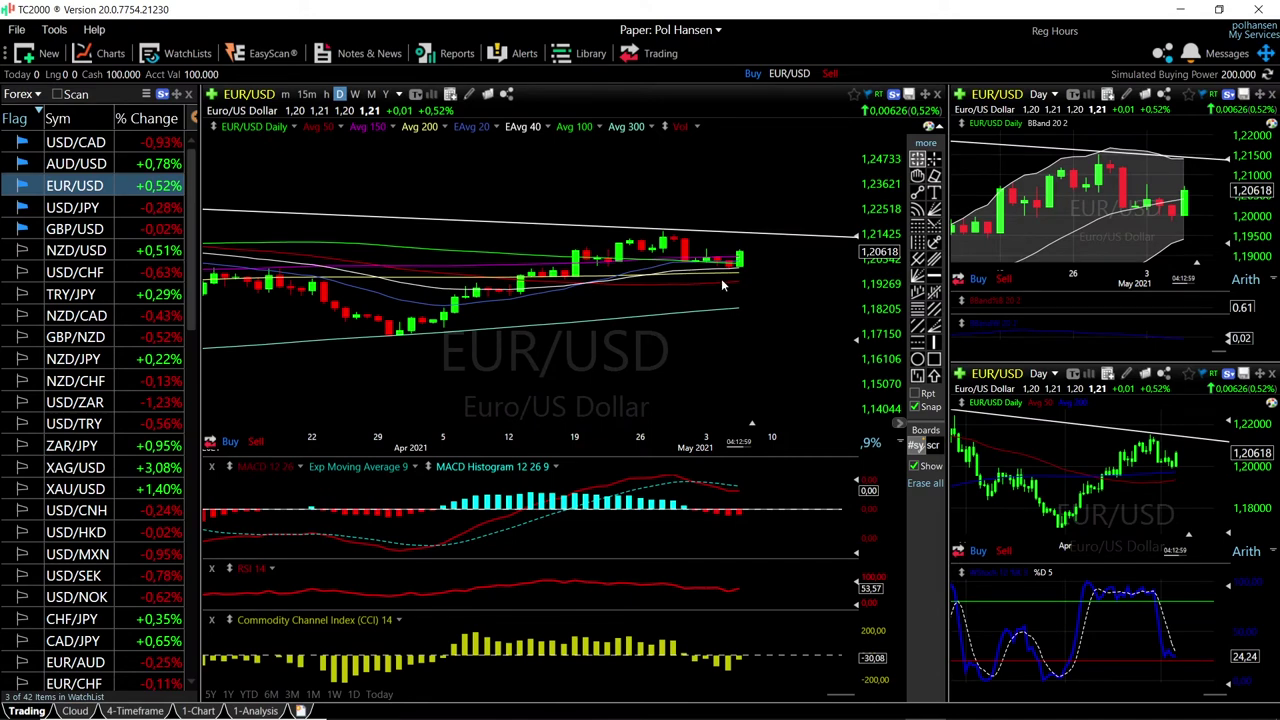
pyautogui.scroll(-5, 721, 278)
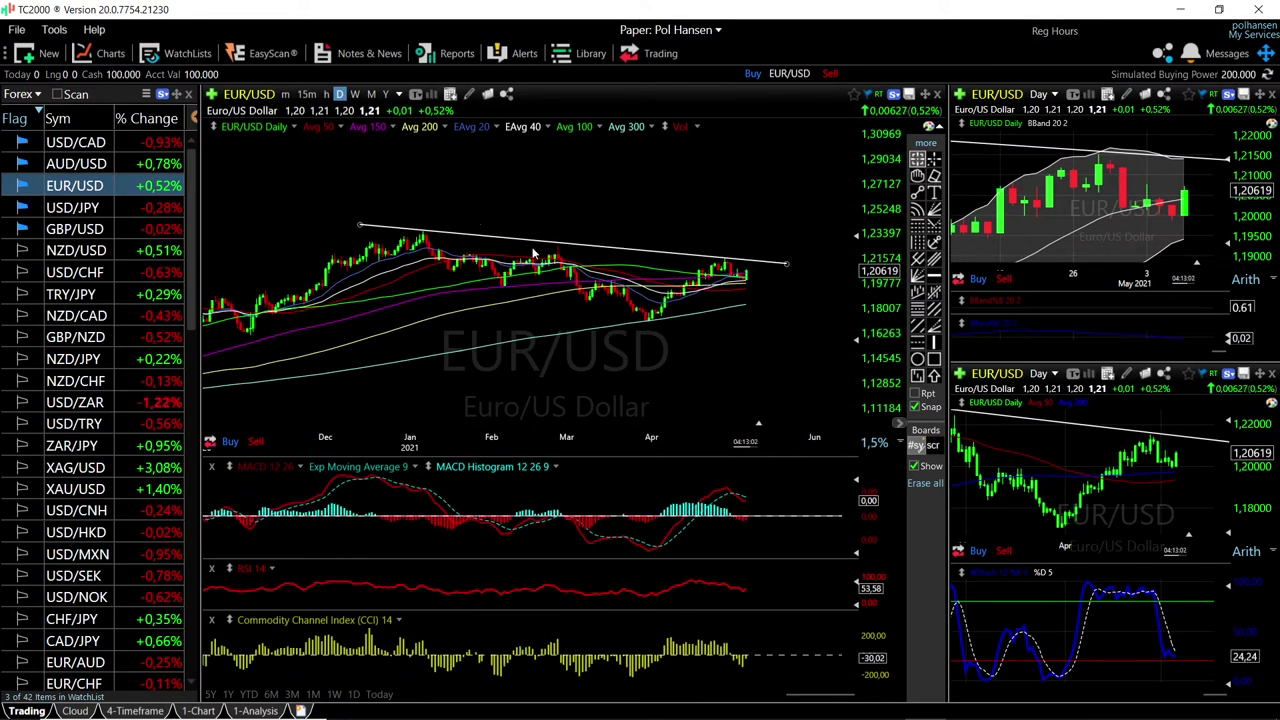
pyautogui.scroll(1, 781, 289)
pyautogui.scroll(-1, 779, 290)
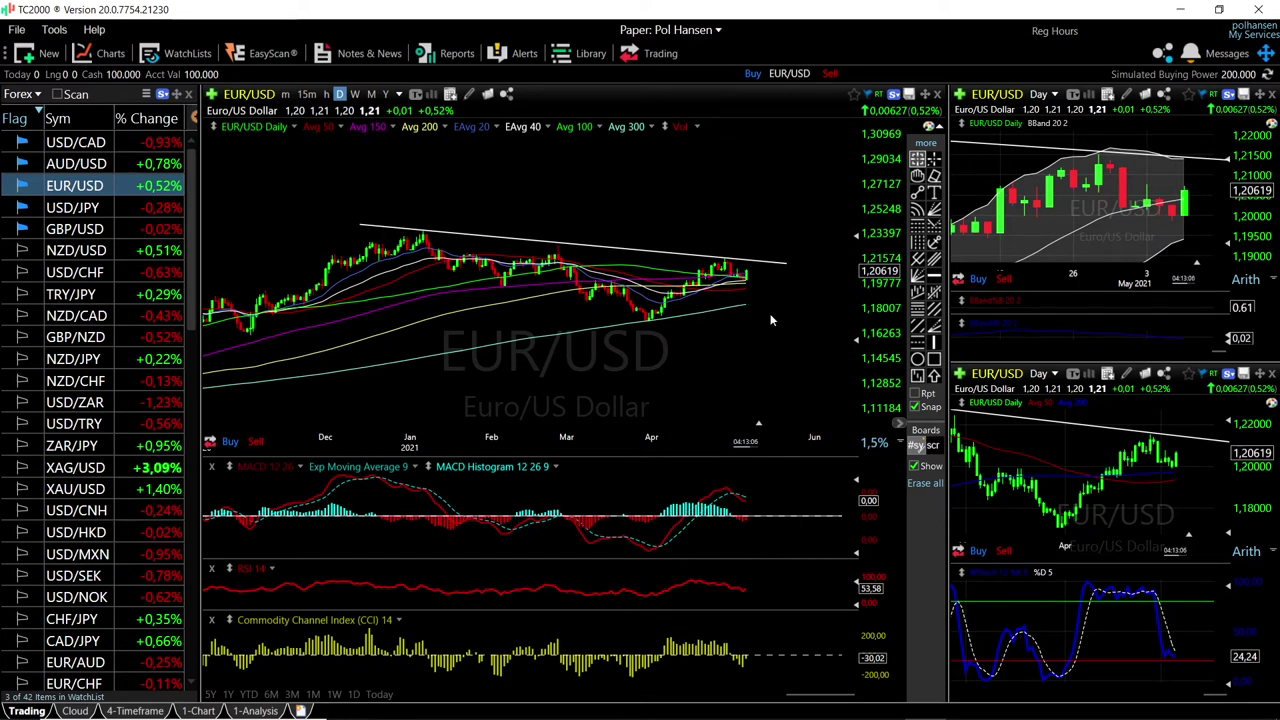
pyautogui.scroll(1, 769, 314)
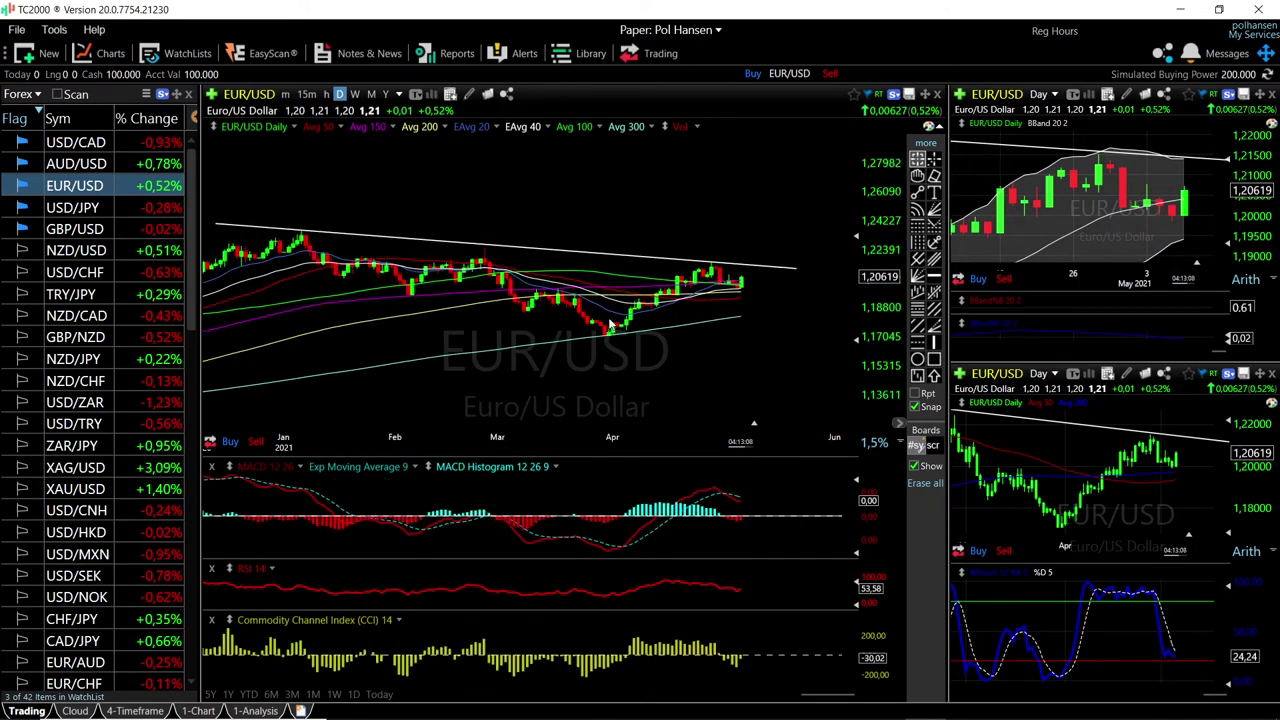
pyautogui.scroll(2, 612, 322)
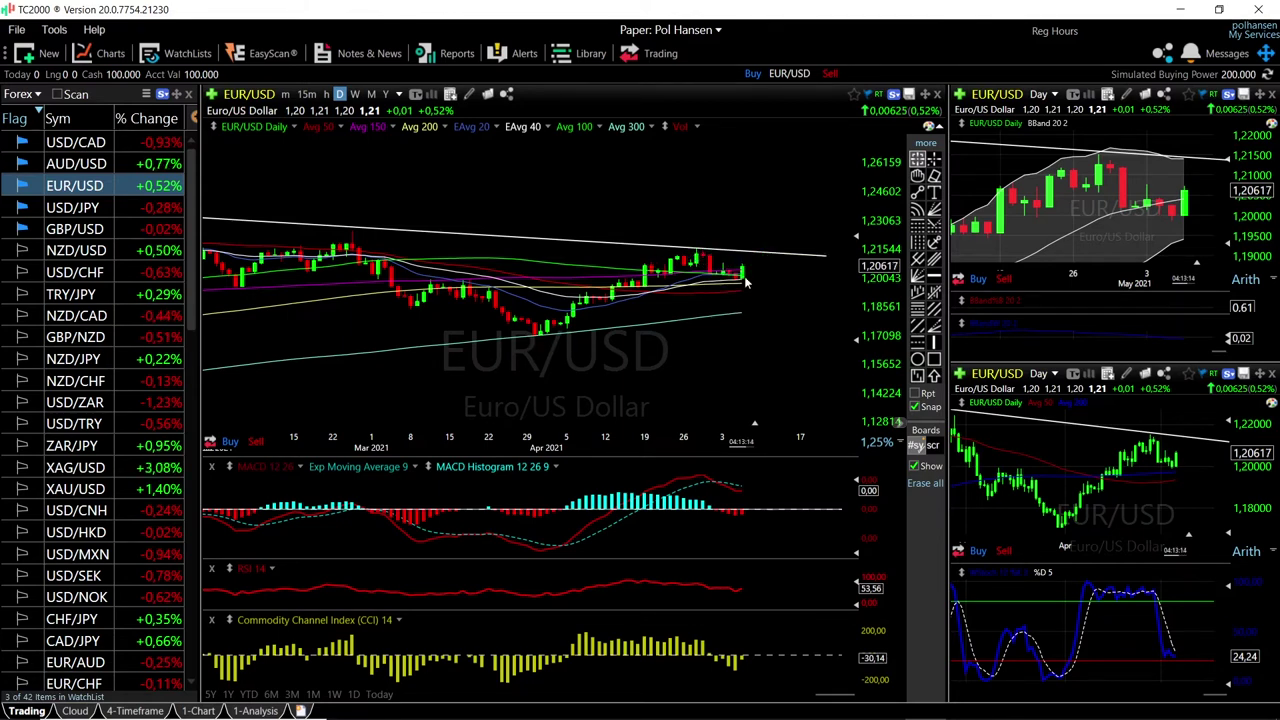
pyautogui.scroll(3, 762, 285)
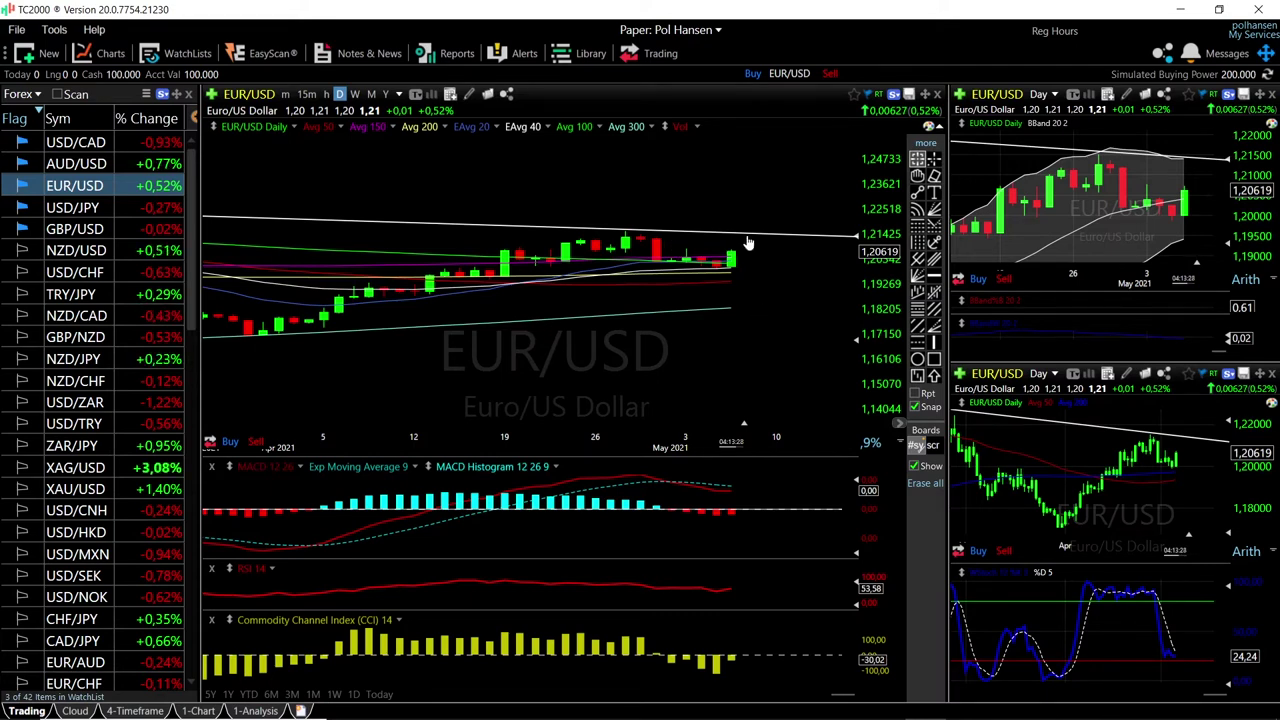
pyautogui.scroll(-5, 759, 266)
pyautogui.scroll(-3, 752, 272)
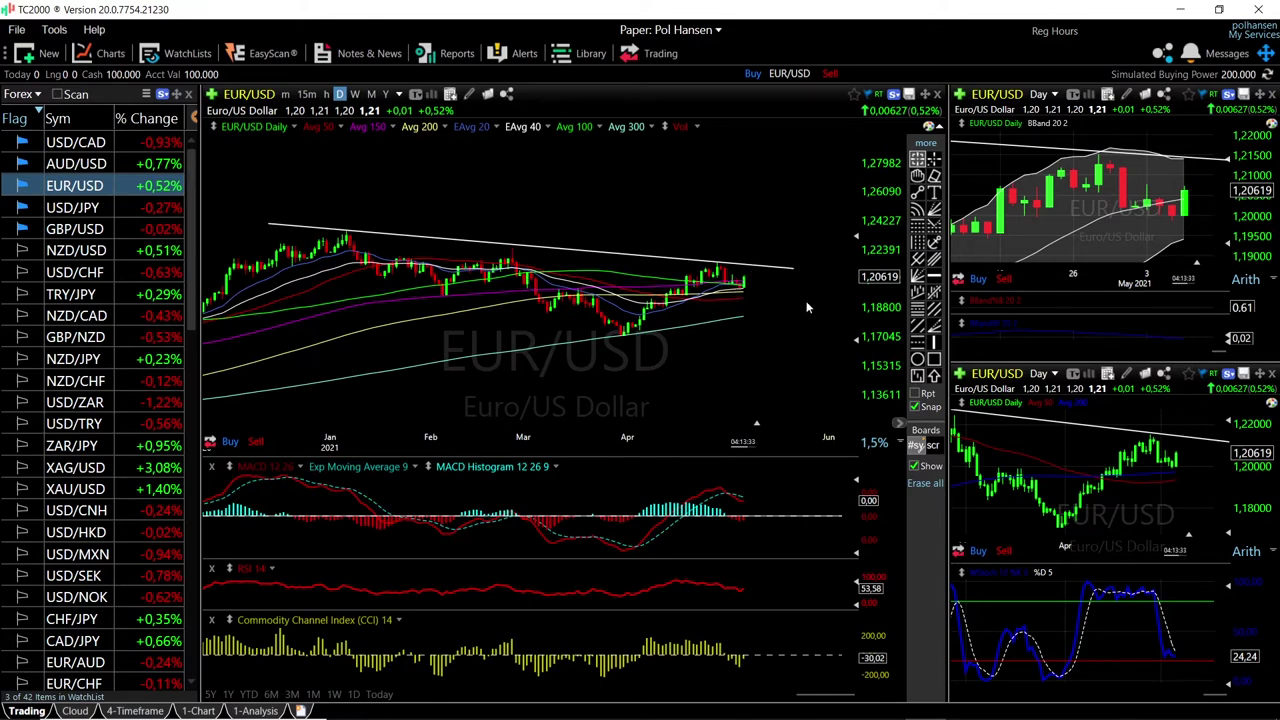
pyautogui.click(760, 233)
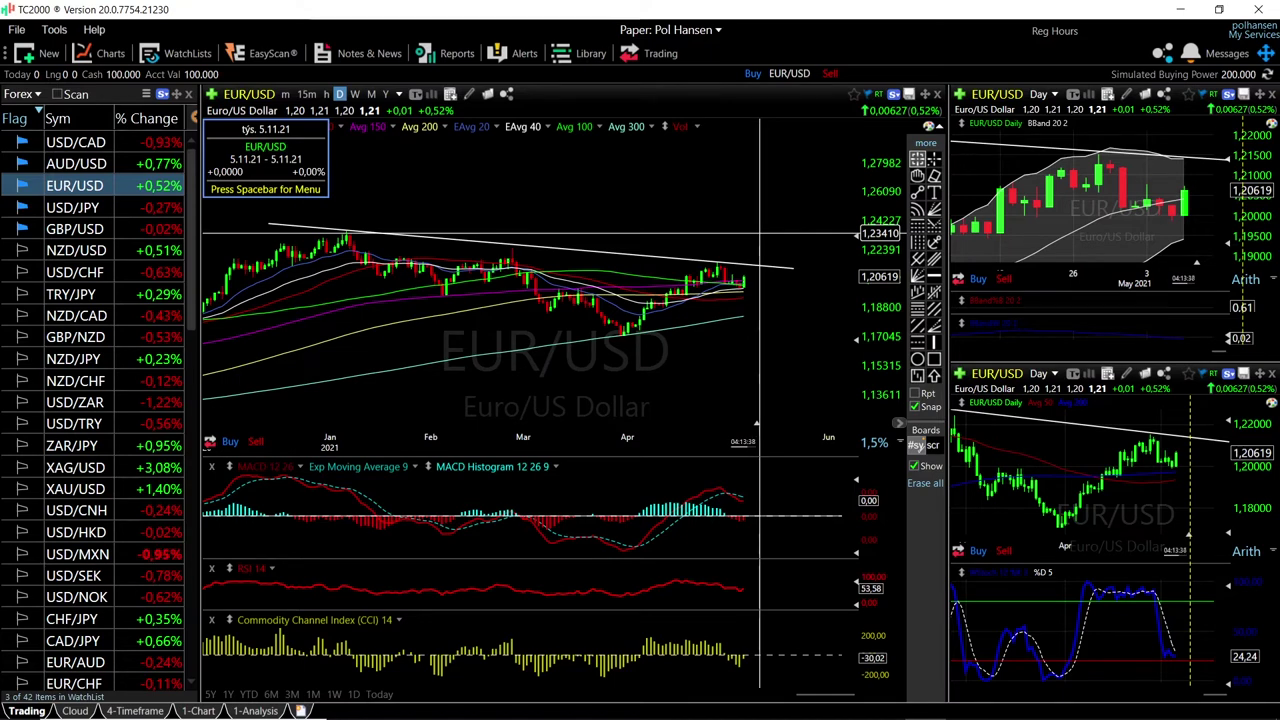
pyautogui.click(760, 233)
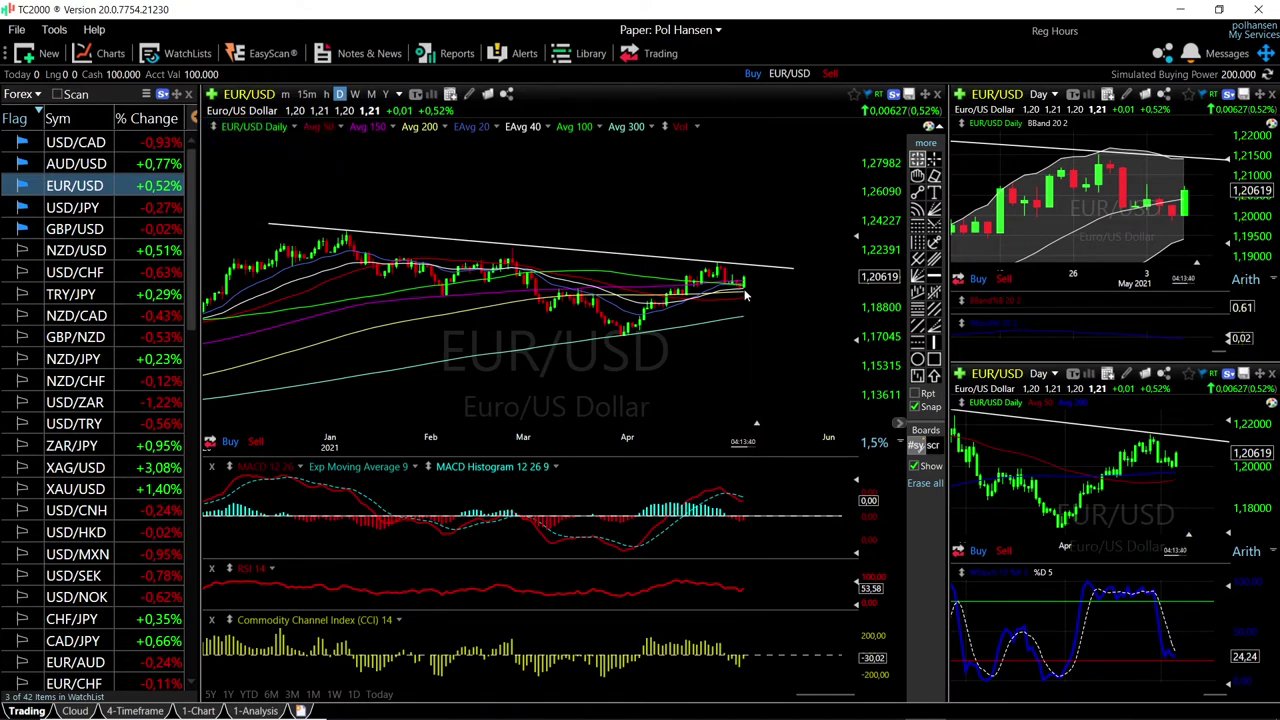
pyautogui.scroll(5, 755, 304)
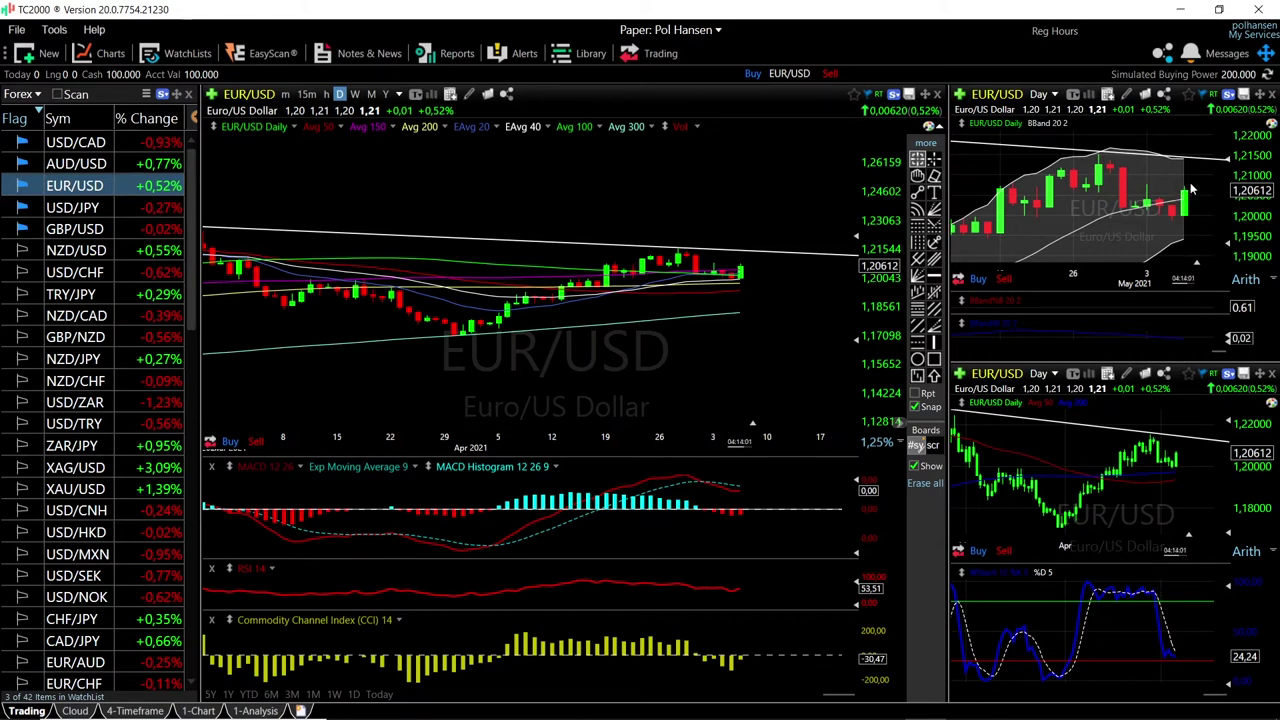
pyautogui.moveTo(1188, 193); pyautogui.dragTo(1206, 166)
# Review AUD/USD against its 0.78168 horizontal line, then switch the linked charts to USD/CAD.
pyautogui.click(122, 160)
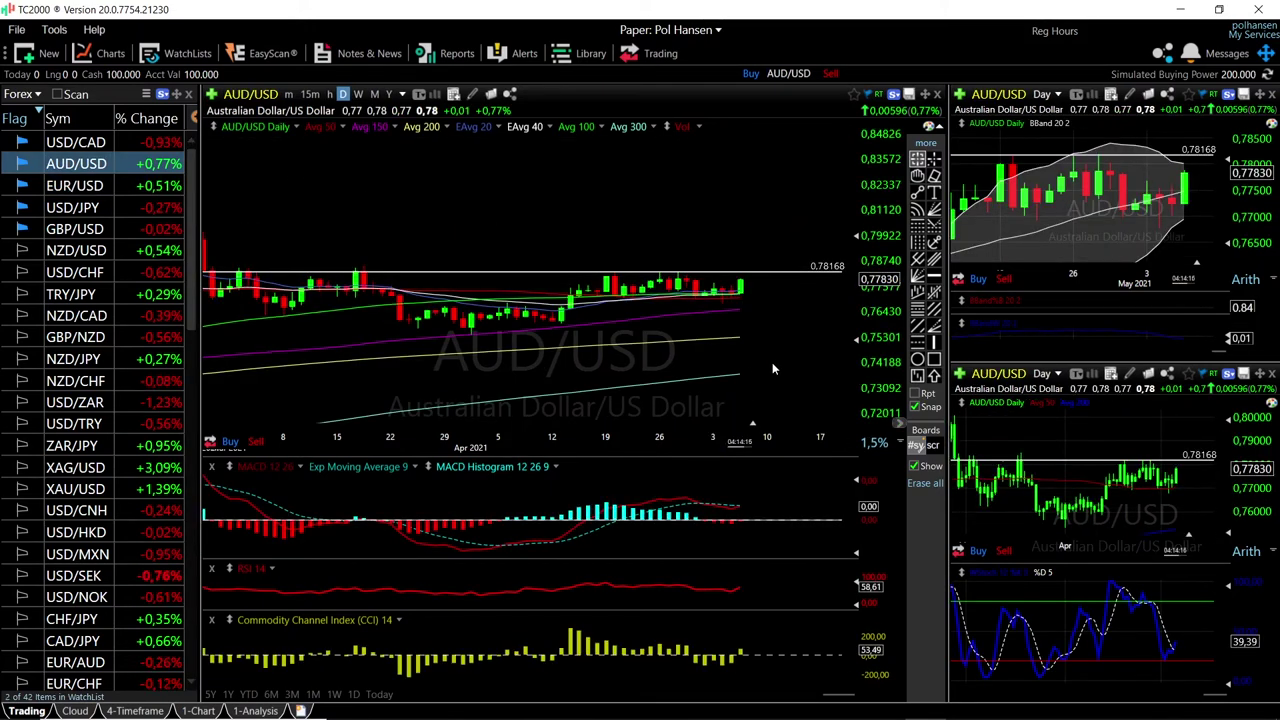
pyautogui.scroll(-3, 637, 326)
pyautogui.moveTo(835, 277)
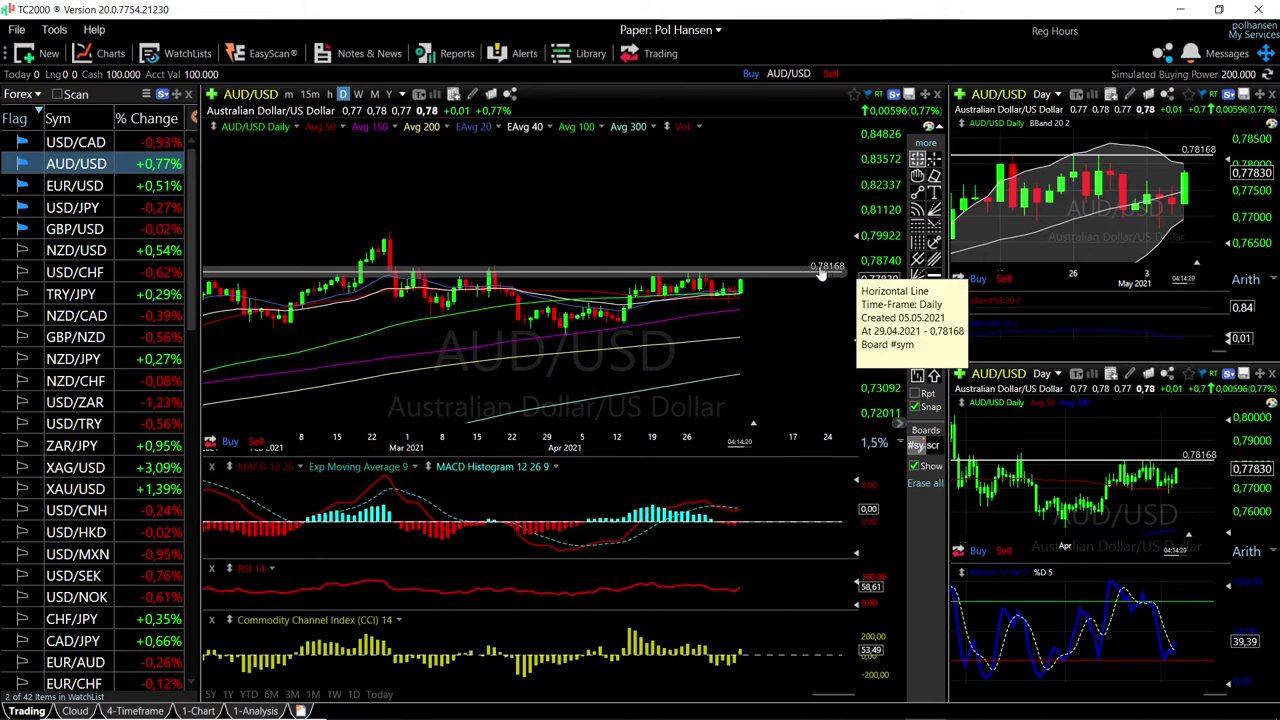
pyautogui.scroll(3, 775, 303)
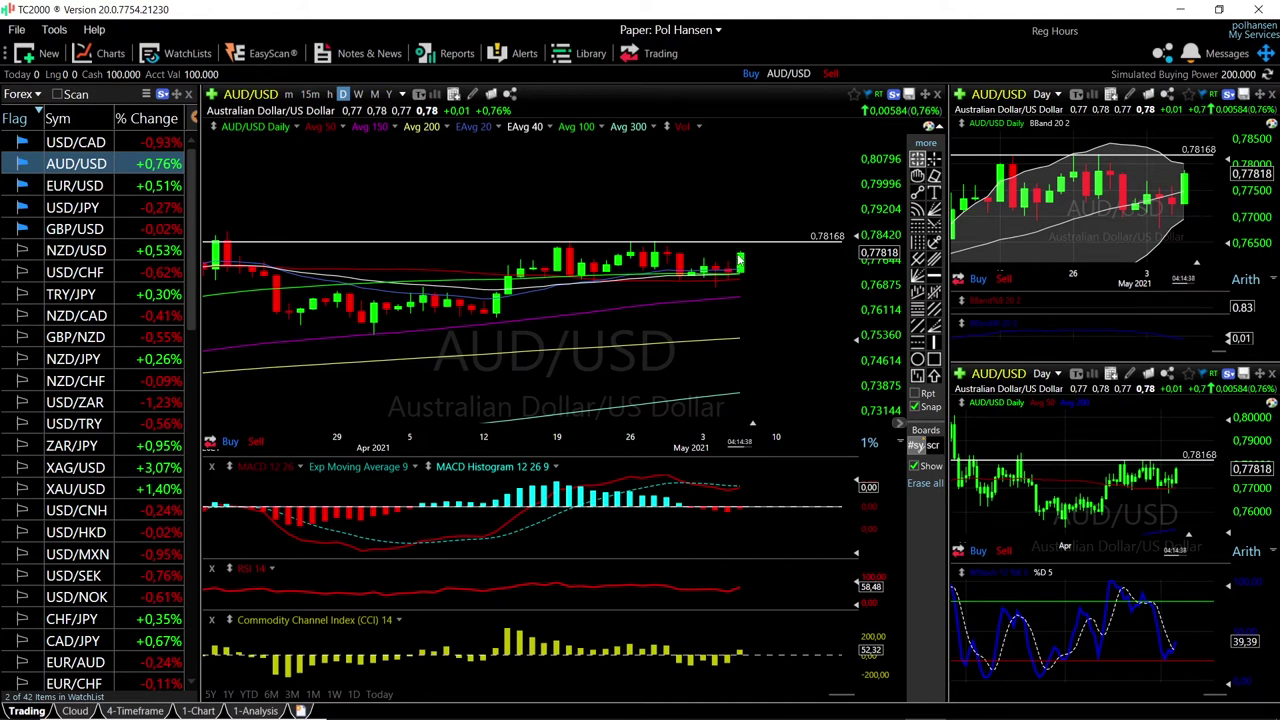
pyautogui.scroll(-2, 750, 258)
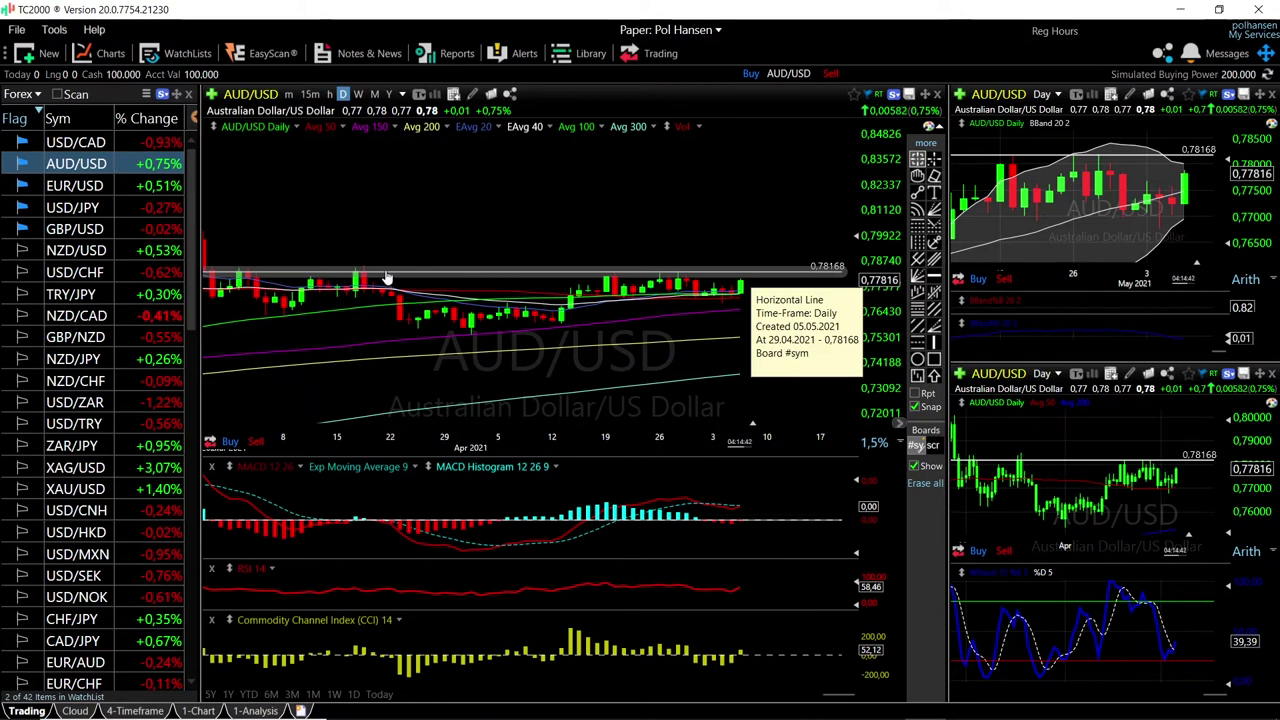
pyautogui.scroll(-2, 436, 344)
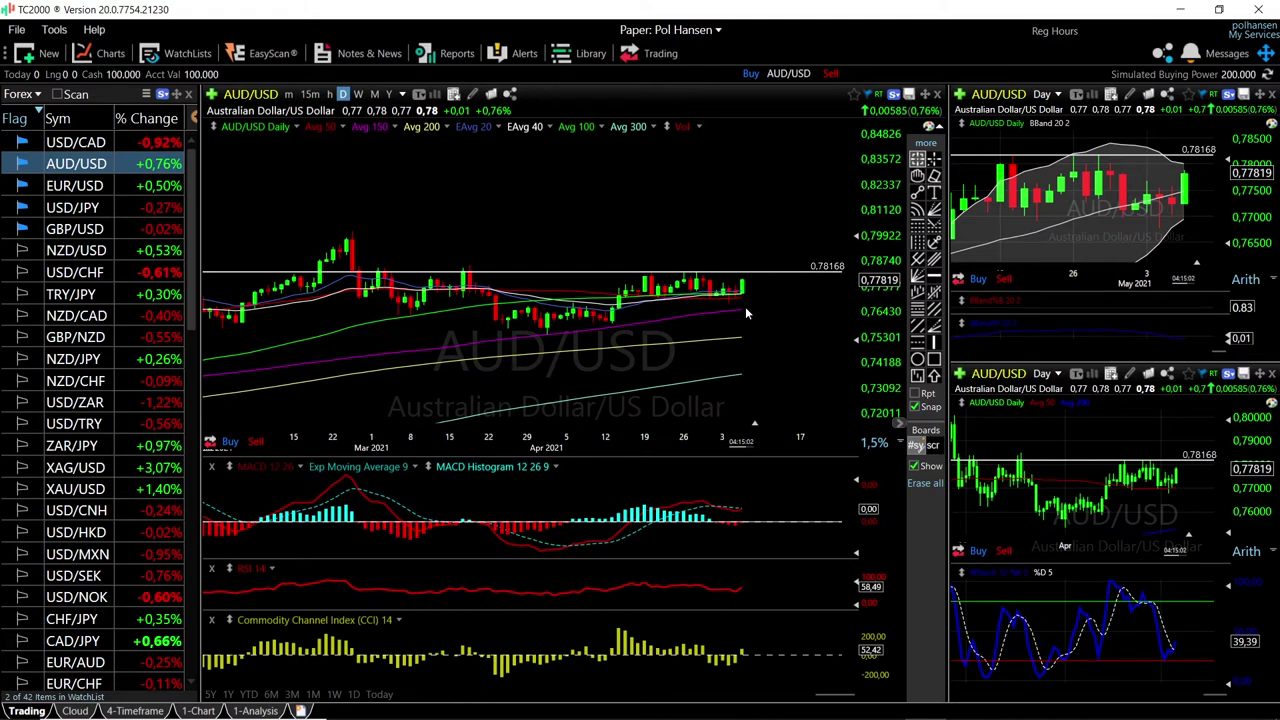
pyautogui.moveTo(742, 307)
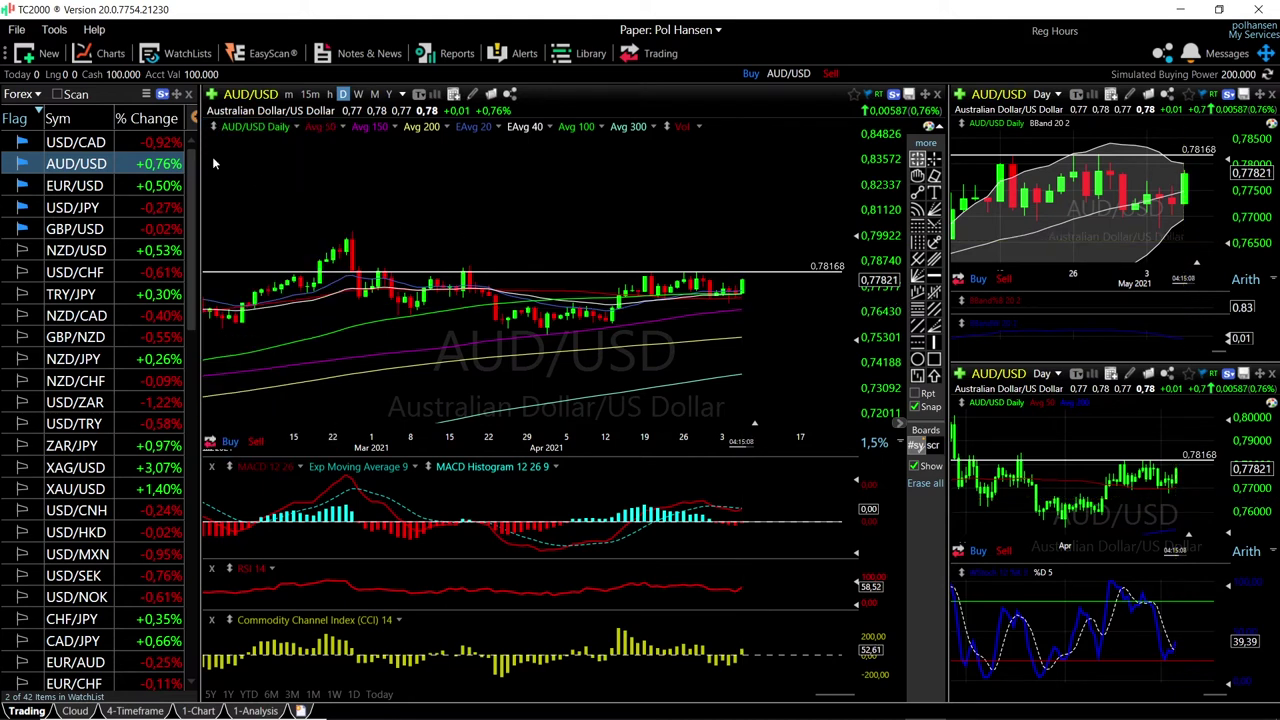
pyautogui.press('Up')
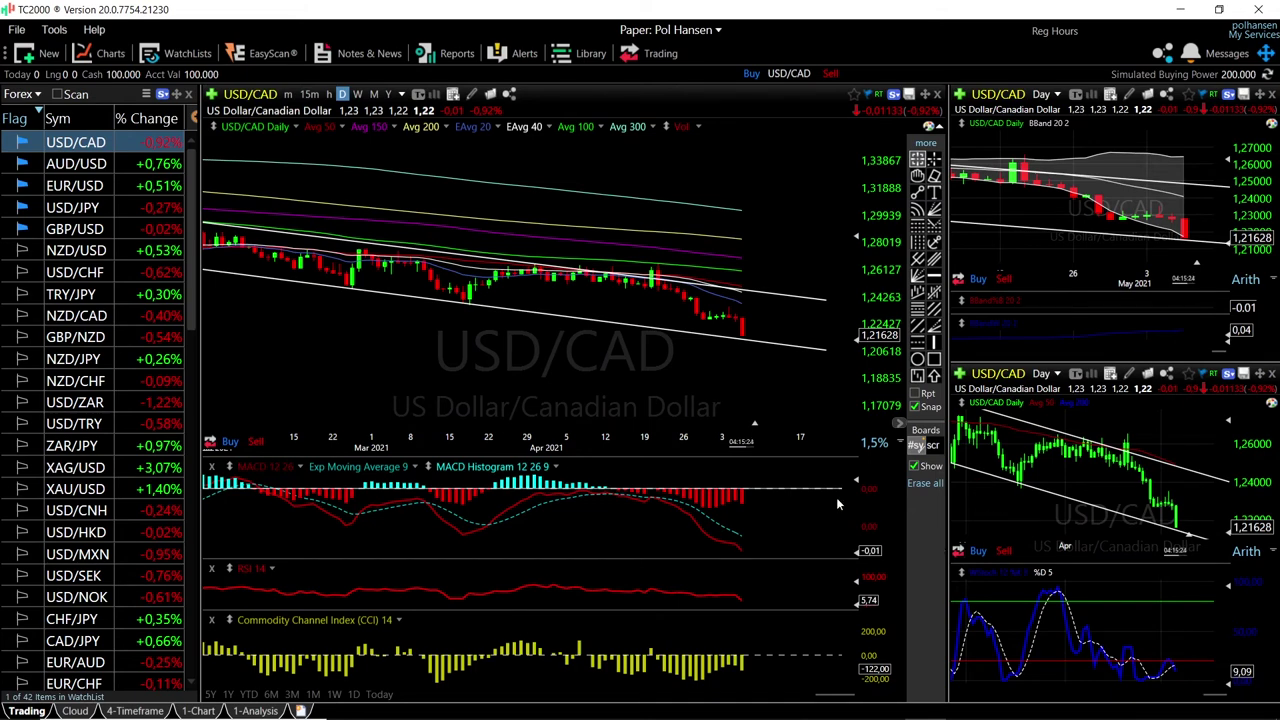
# Measure the recent USD/CAD drop with the crosshair: 15,7 days over 13 bars.
pyautogui.click(657, 268)
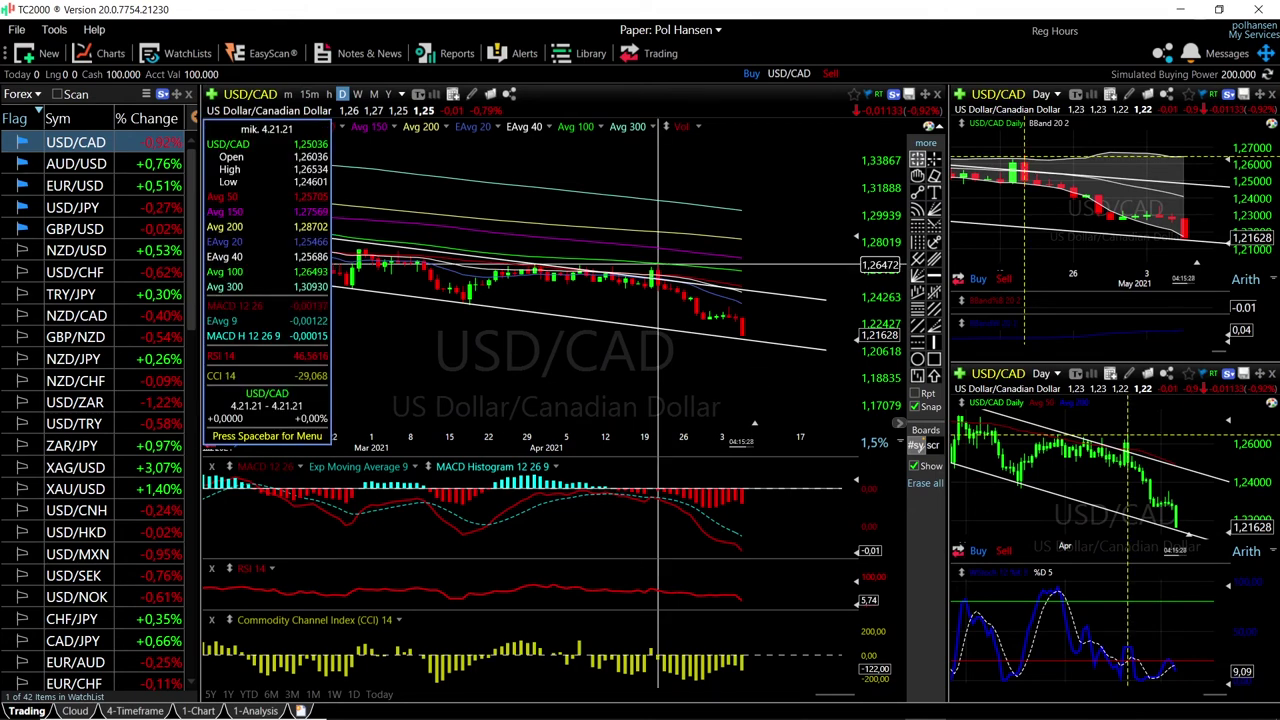
pyautogui.moveTo(657, 268); pyautogui.dragTo(742, 336)
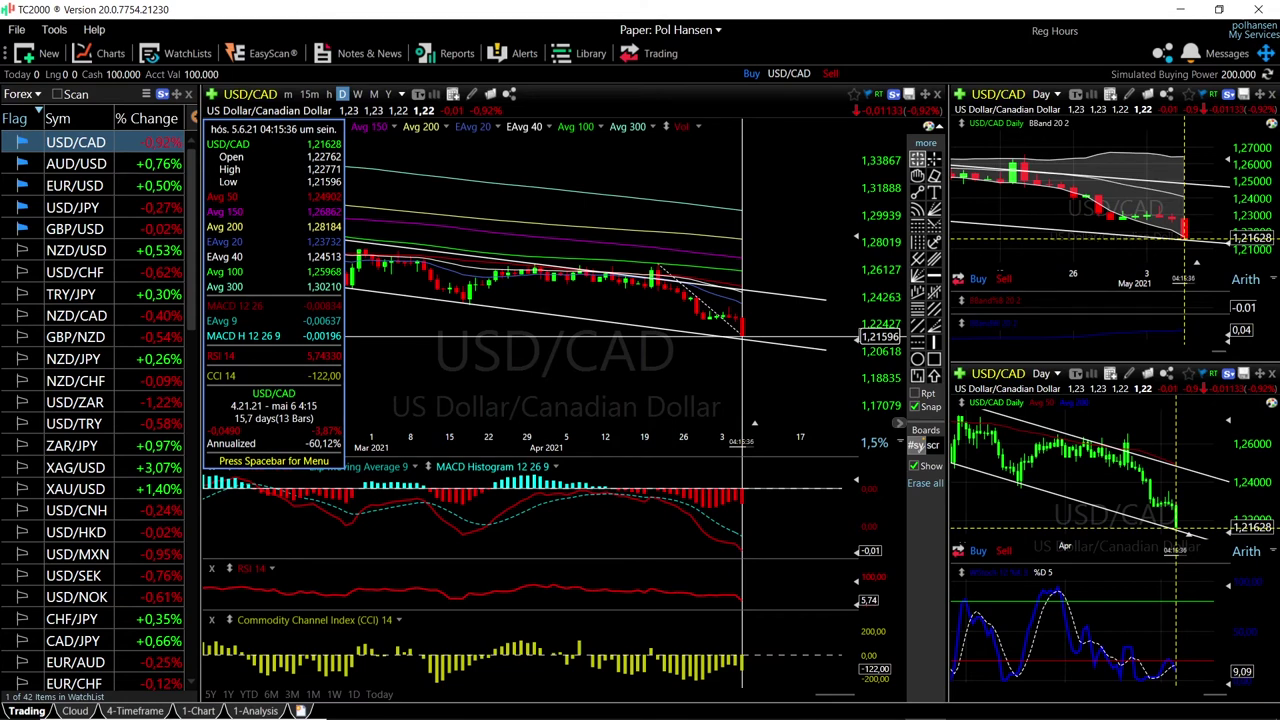
pyautogui.click(743, 340)
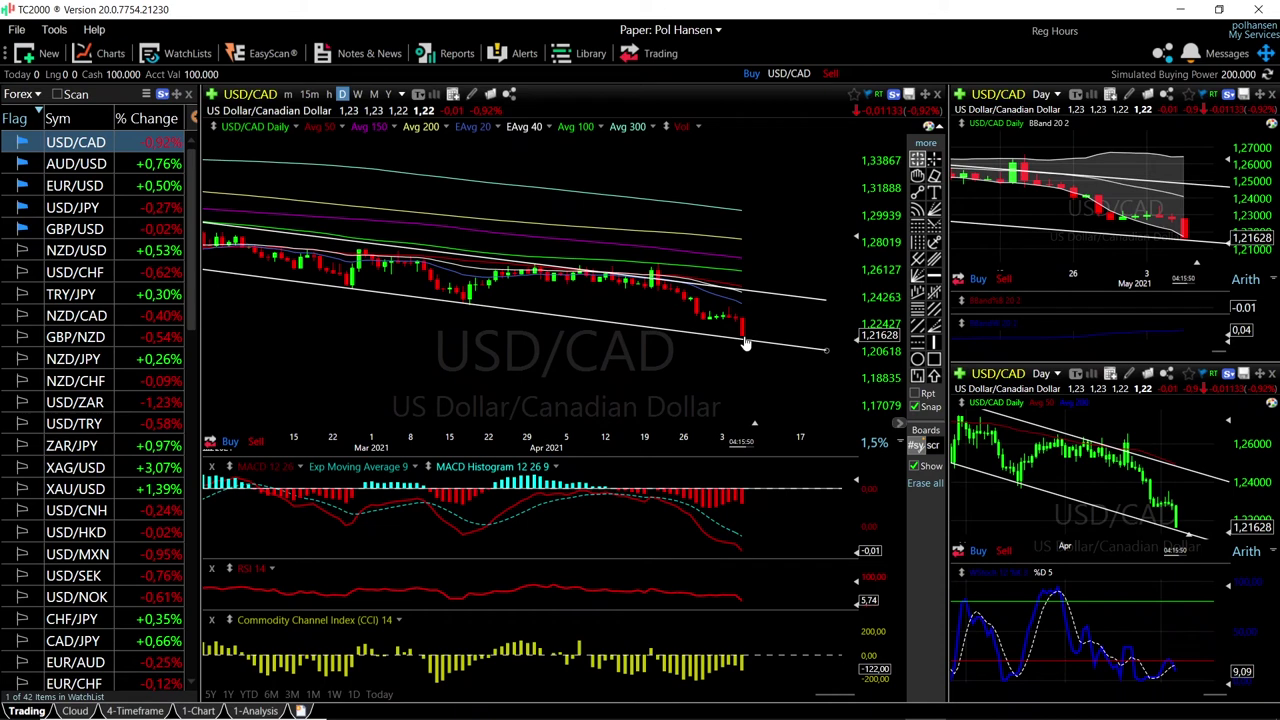
# Zoom the USD/CAD chart and show the crosshair data box for sun. 5.9.21.
pyautogui.scroll(4, 745, 342)
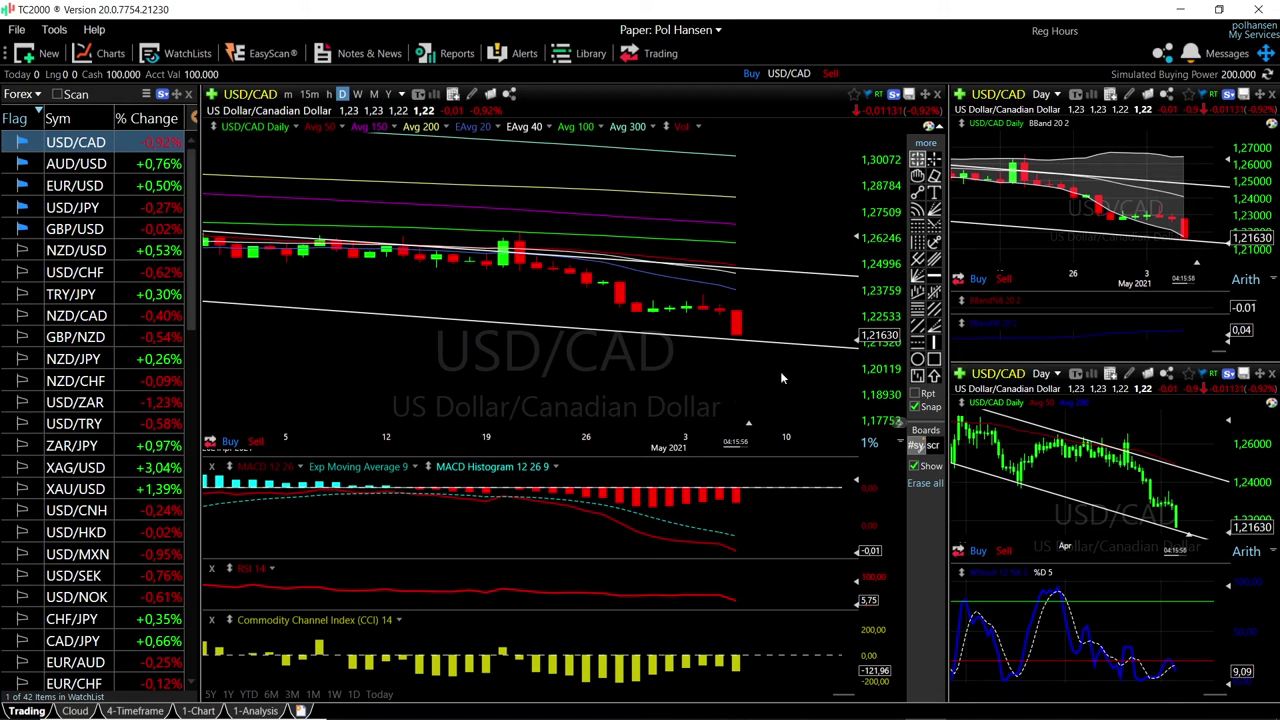
pyautogui.scroll(-3, 771, 376)
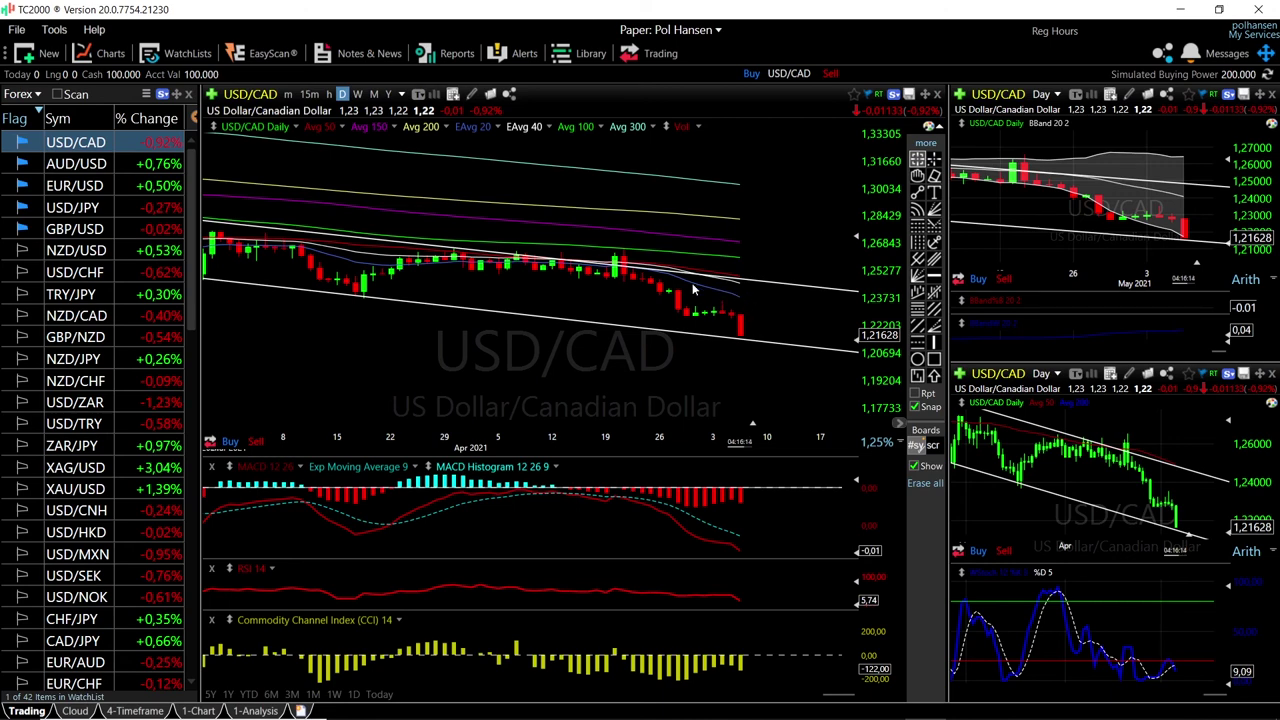
pyautogui.click(758, 311)
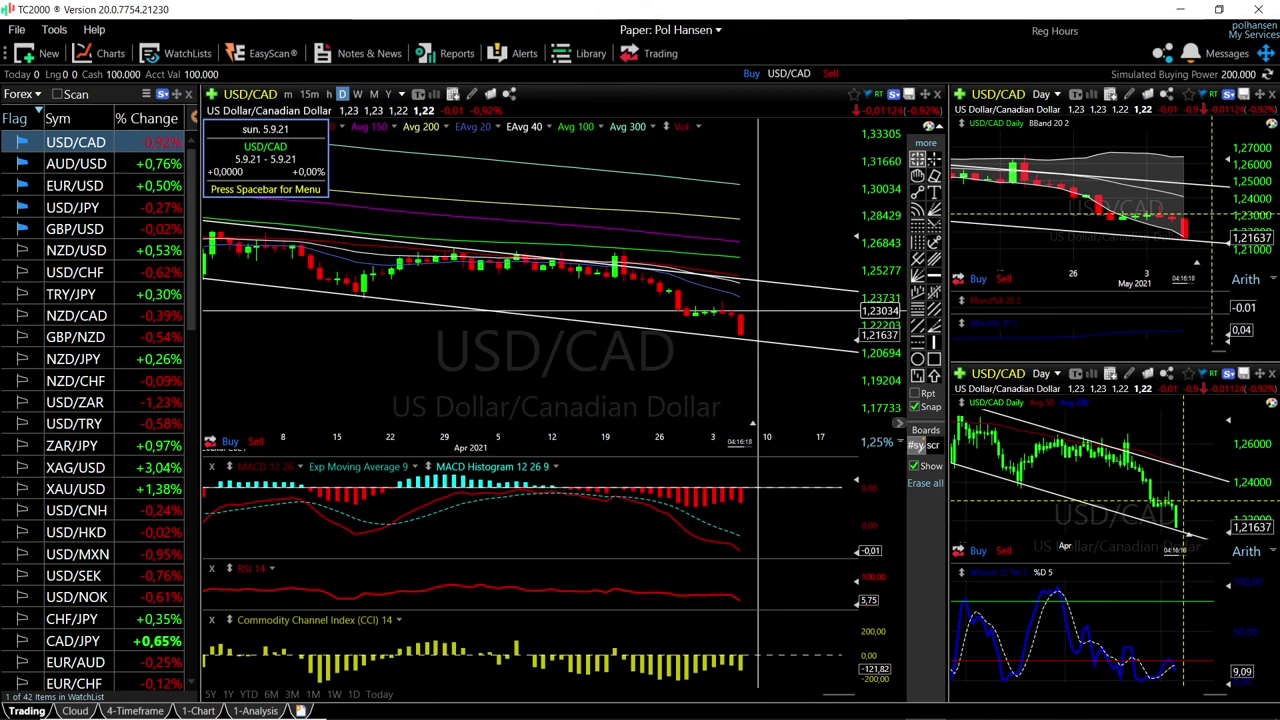